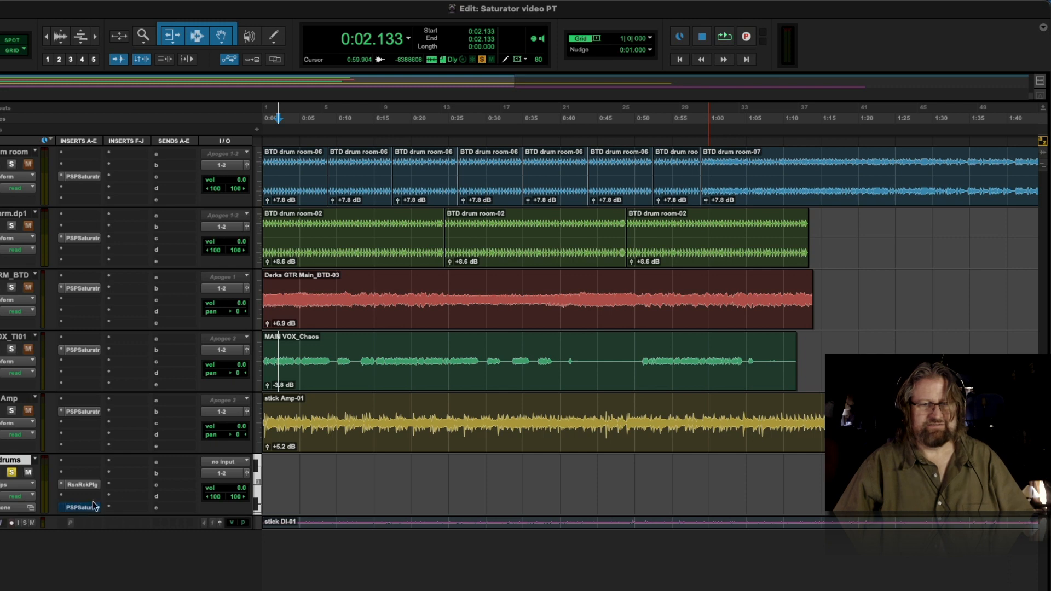
Step: Audition the soloed Fake drums track without processing, and open its PSP Saturator window enlarged to 159%
key(space)
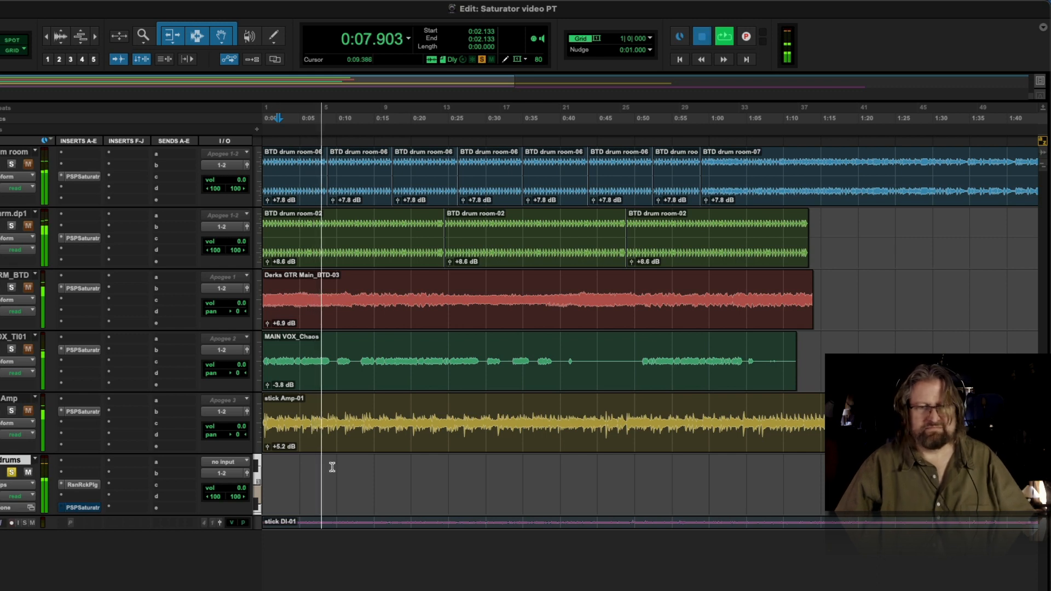
key(space)
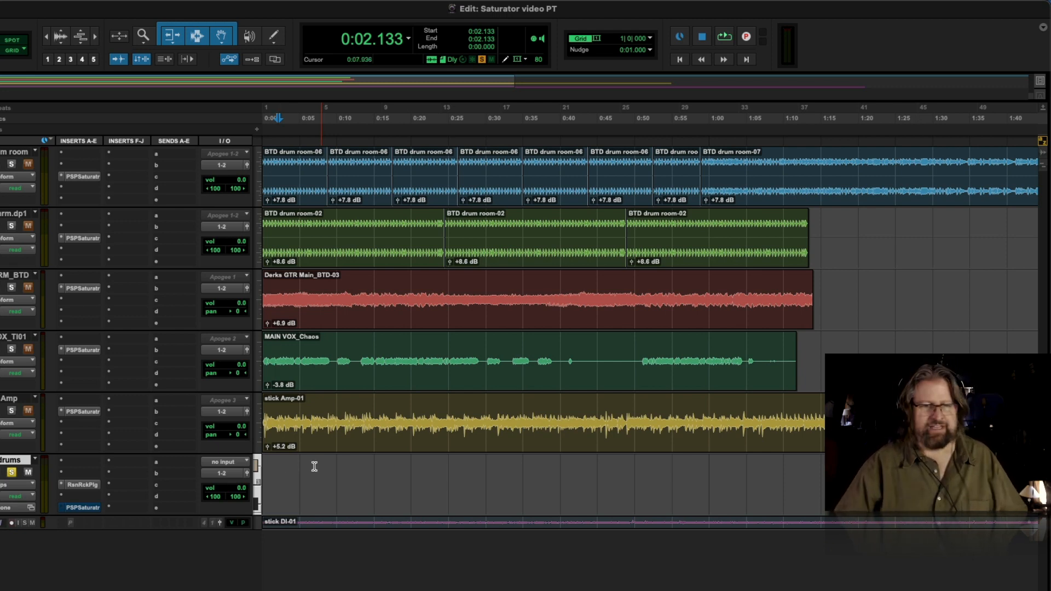
click(81, 506)
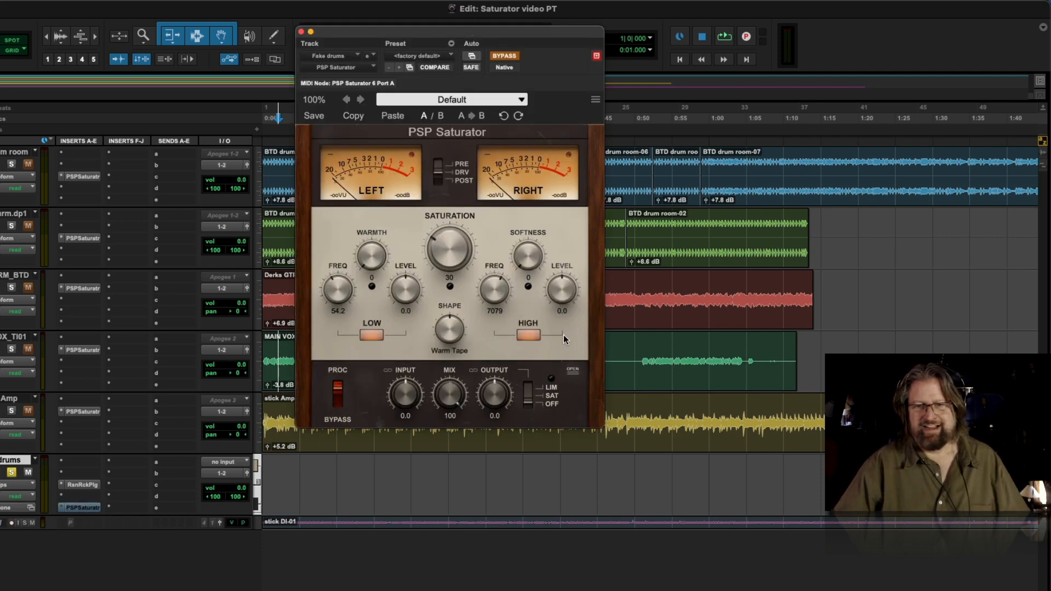
drag(600, 428, 778, 587)
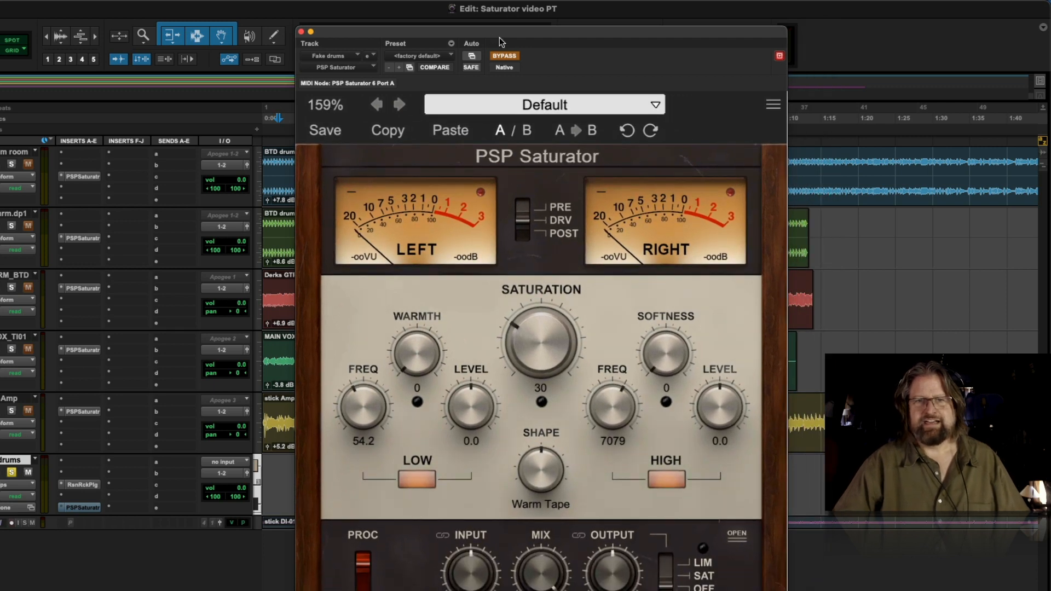
drag(500, 31, 410, 7)
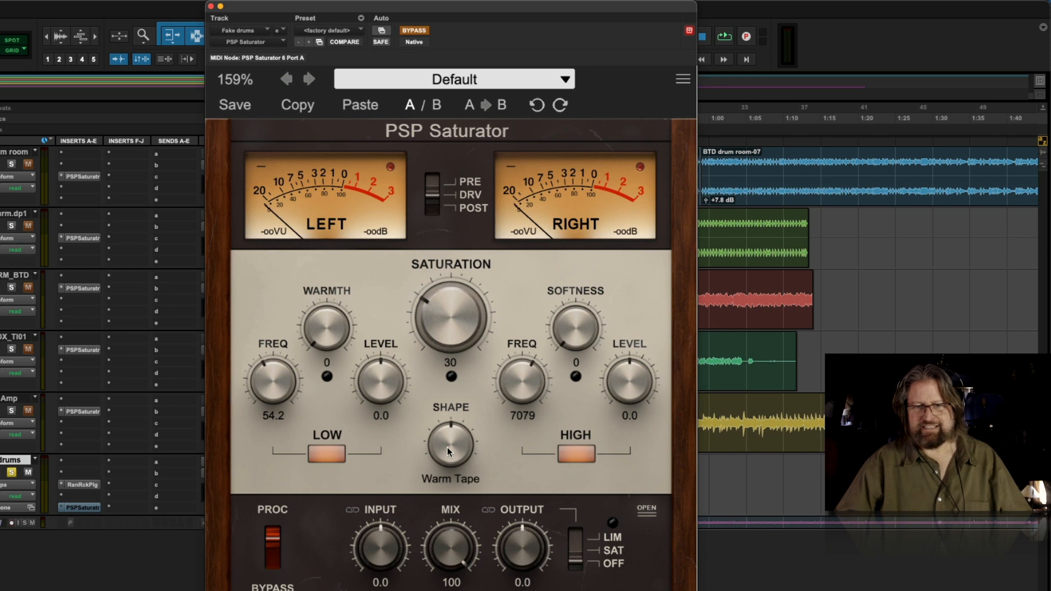
drag(450, 437, 443, 436)
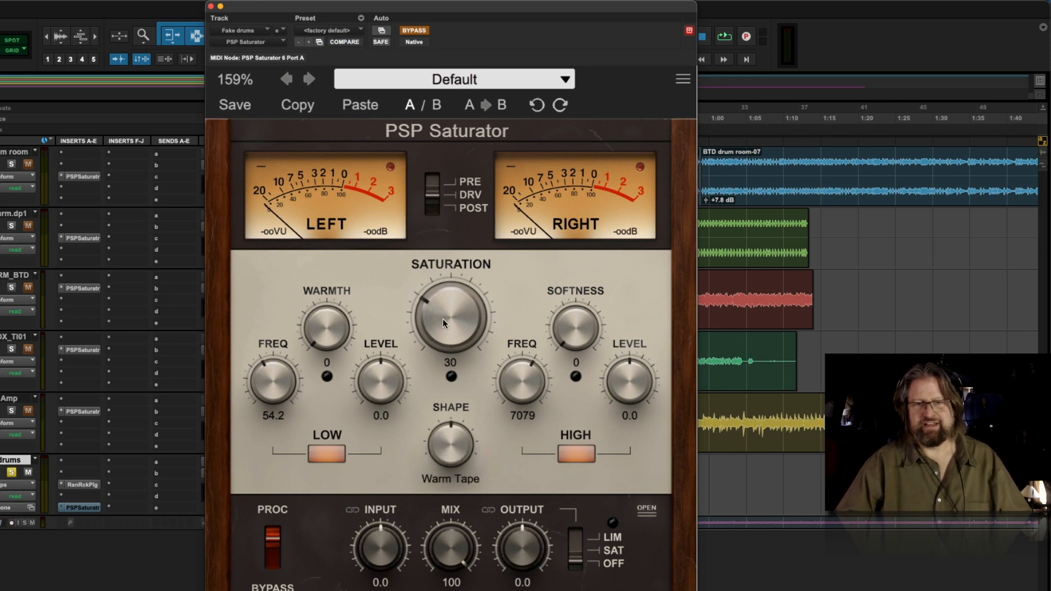
drag(442, 319, 441, 320)
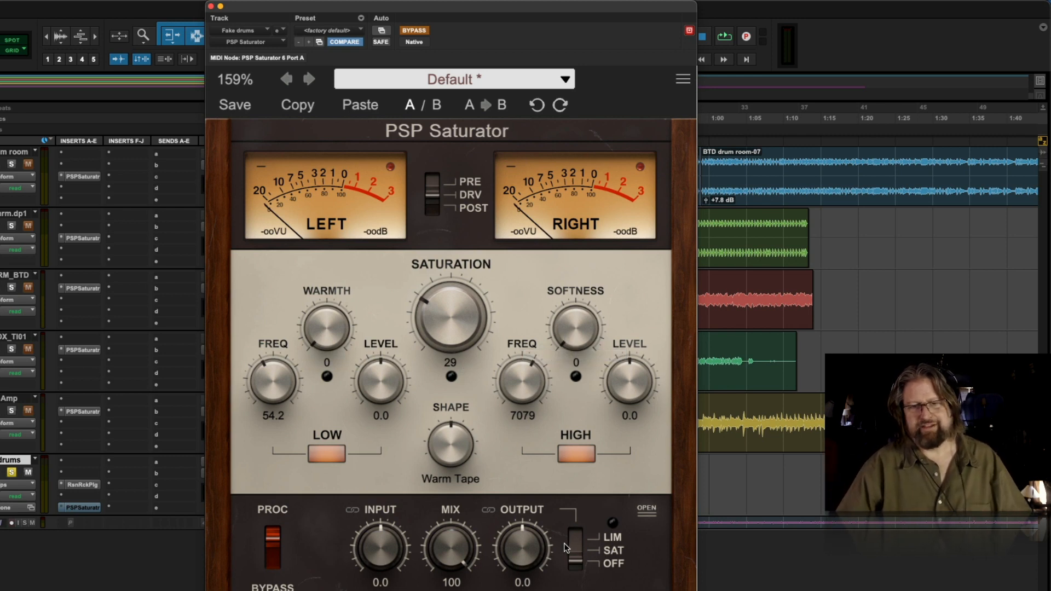
mouse_move(448, 538)
mouse_down()
mouse_move(449, 569)
mouse_move(448, 545)
mouse_up()
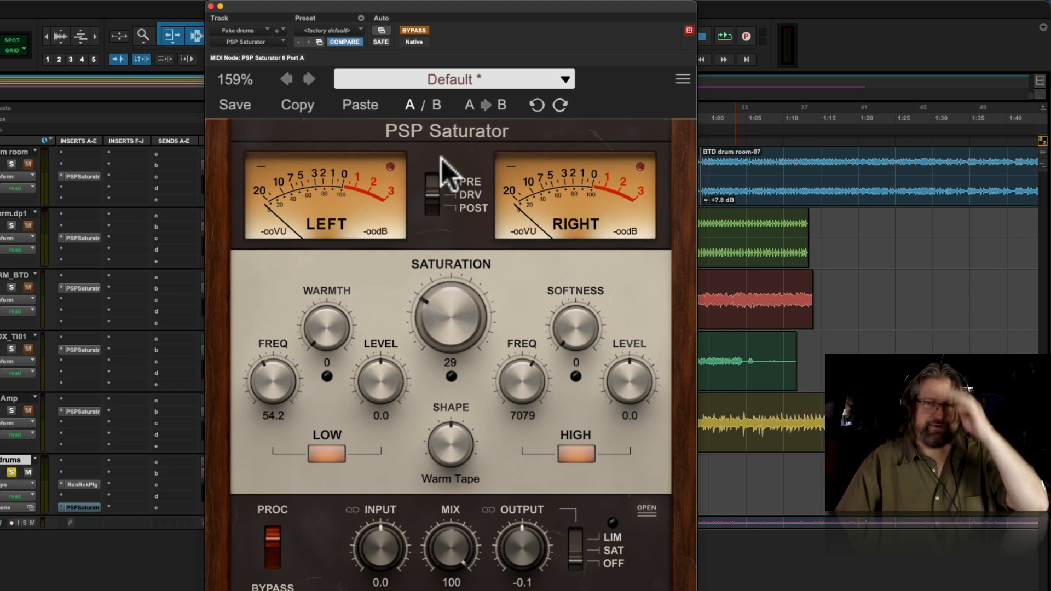
Step: Load the Fake Drums Organic Life preset into the saturator from the factory presets sorted by designer
click(439, 78)
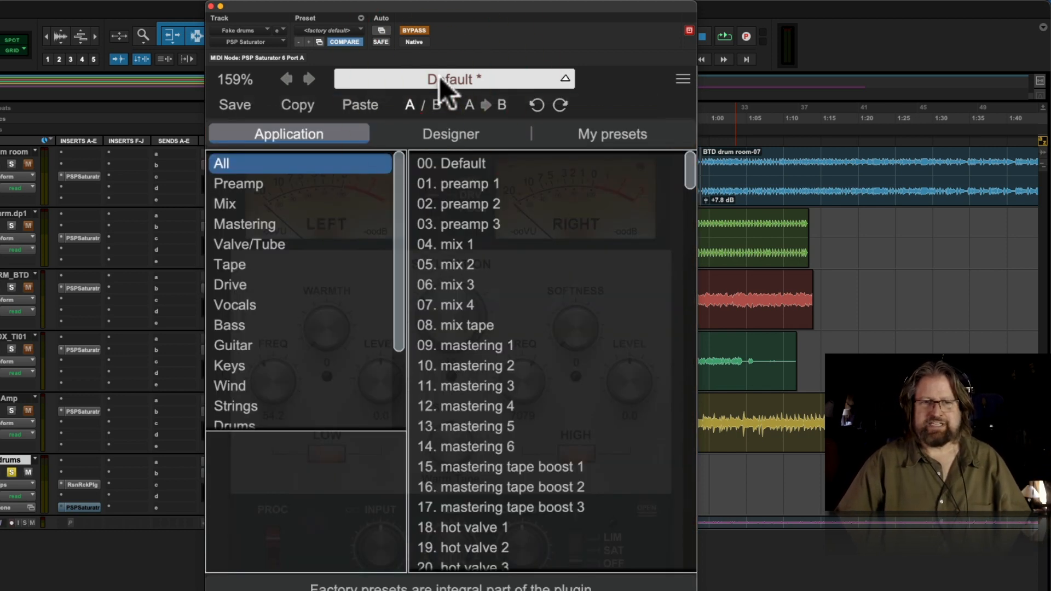
click(442, 133)
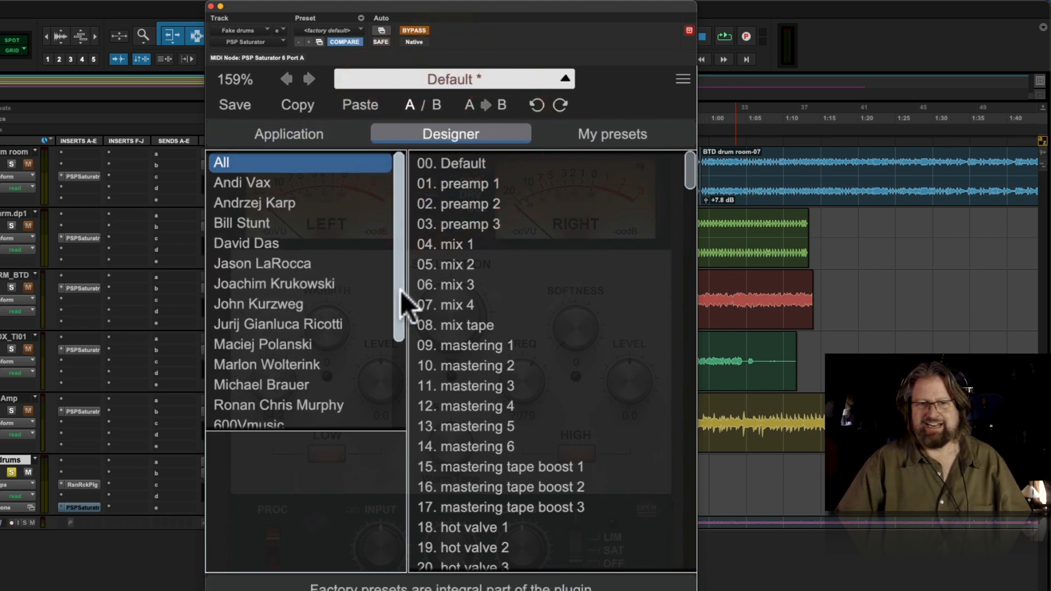
drag(400, 290, 392, 370)
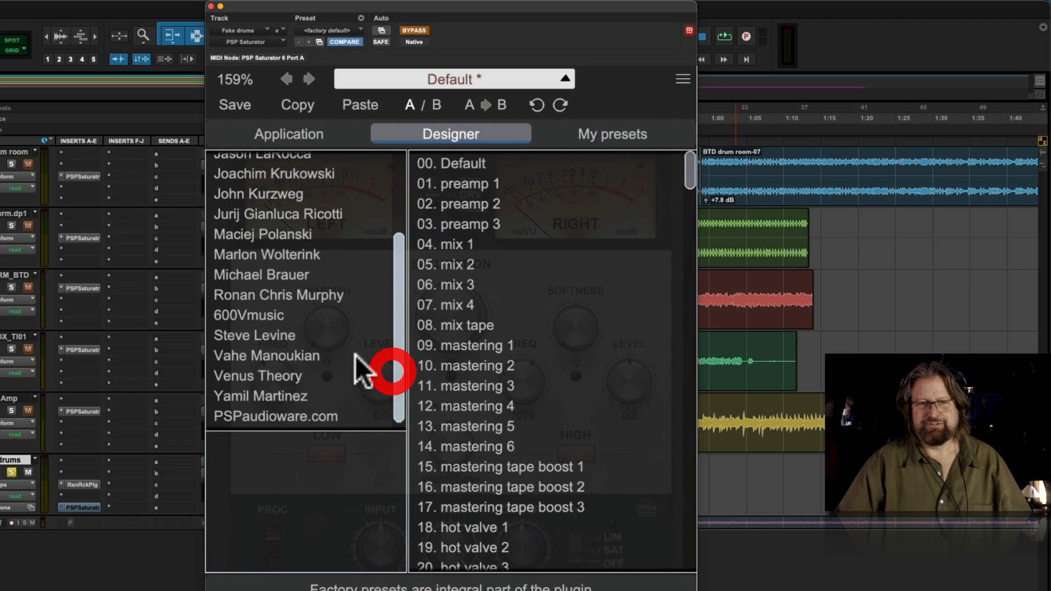
click(300, 294)
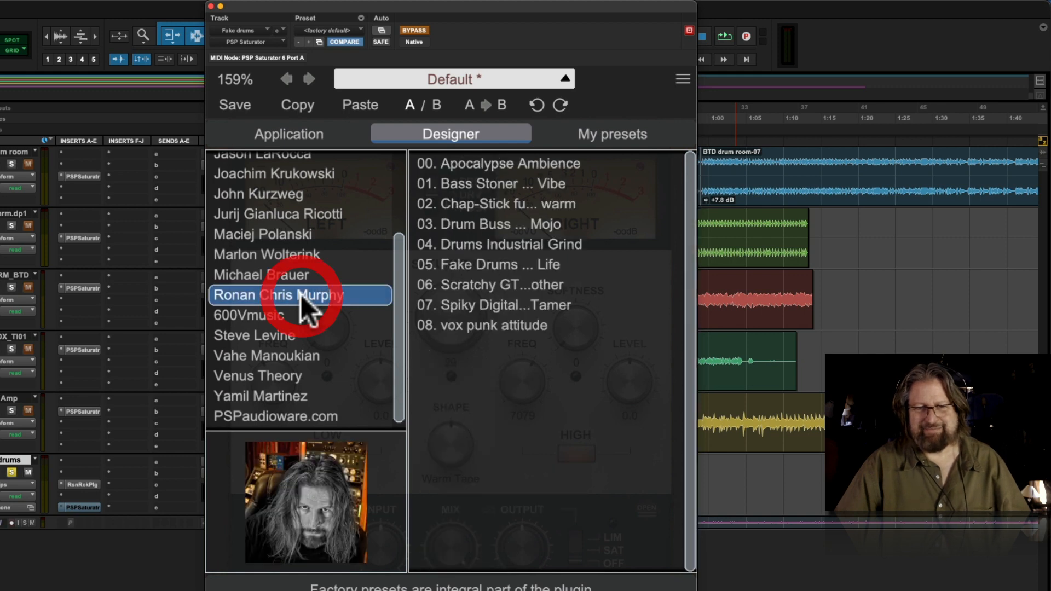
click(504, 264)
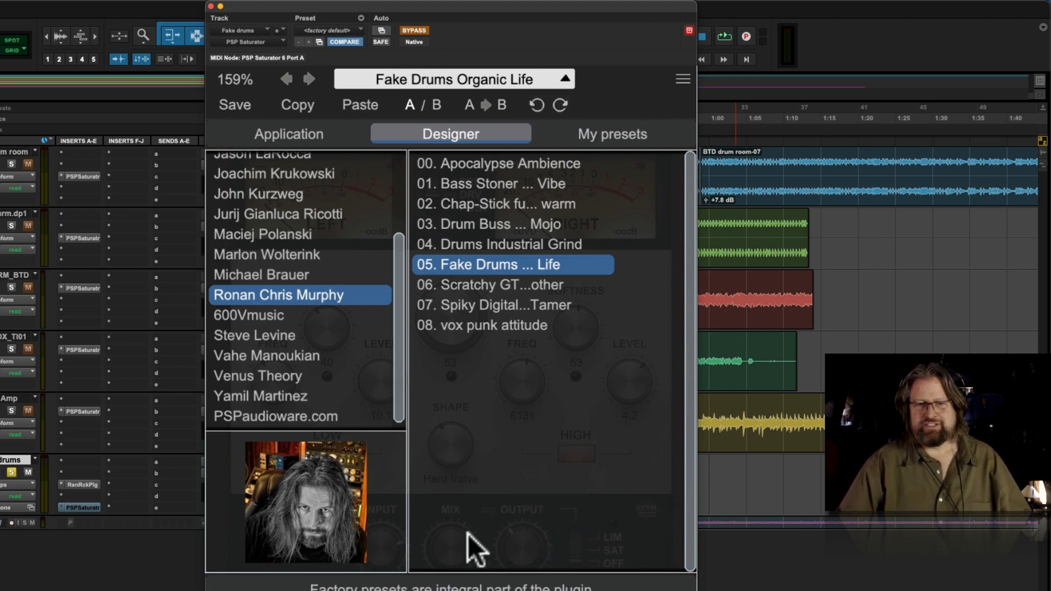
click(494, 500)
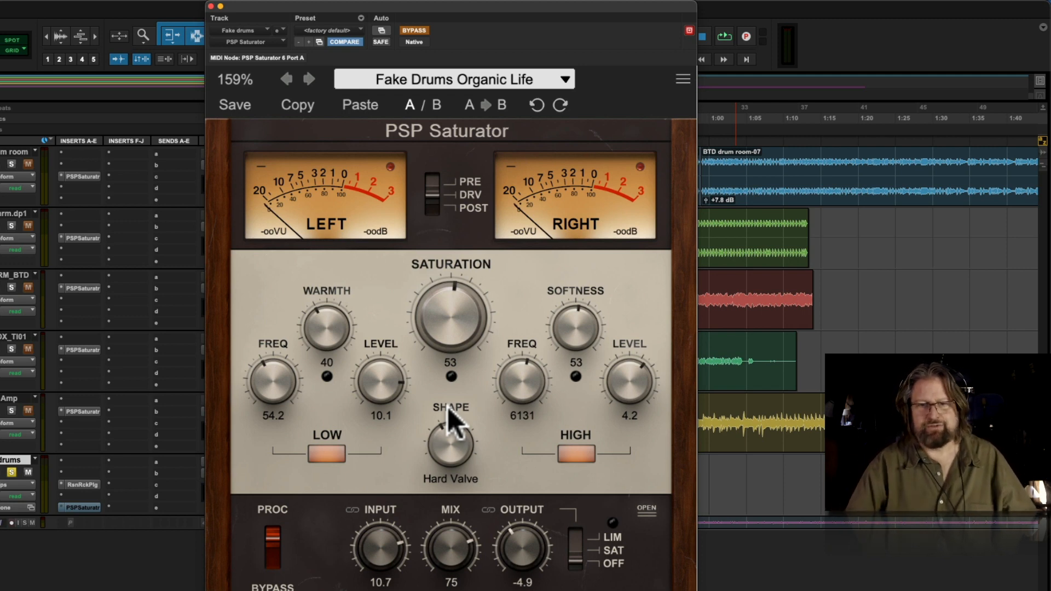
drag(448, 544, 449, 548)
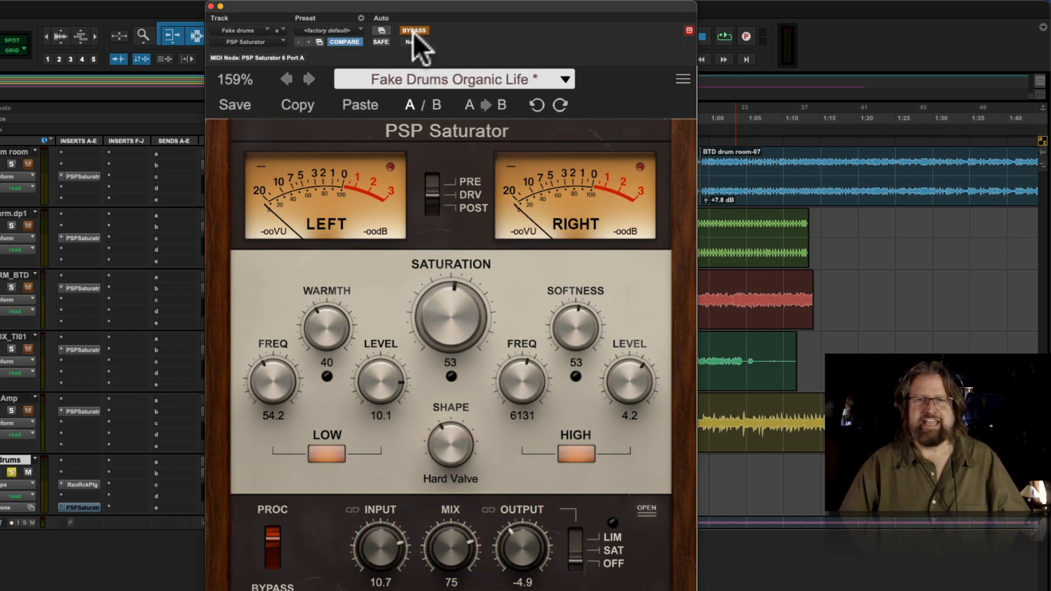
Step: Play the Fake drums track and compare it with the saturator bypassed and engaged, leaving the saturator engaged
key(space)
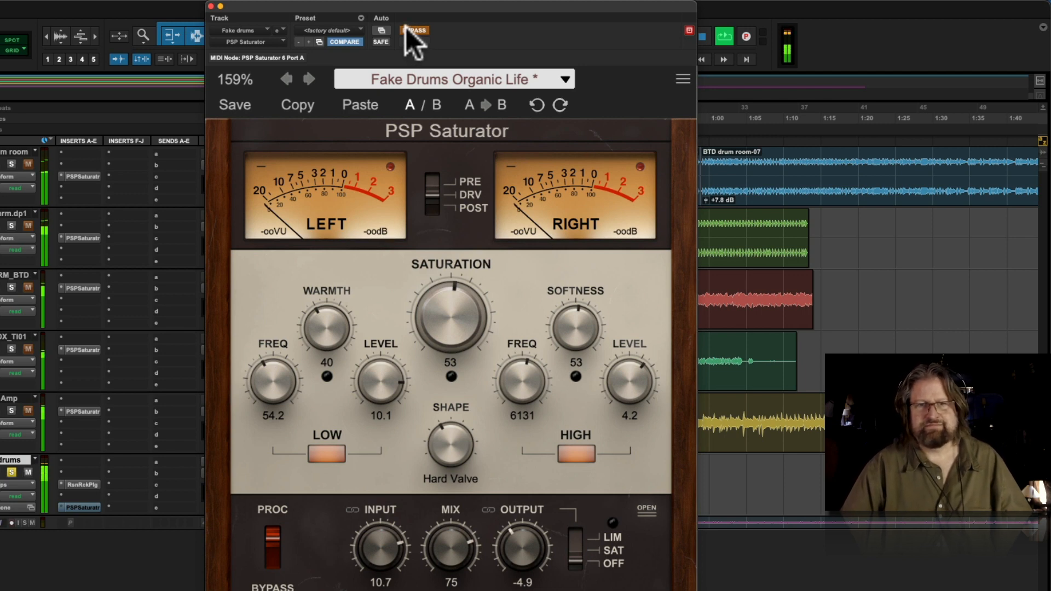
click(406, 30)
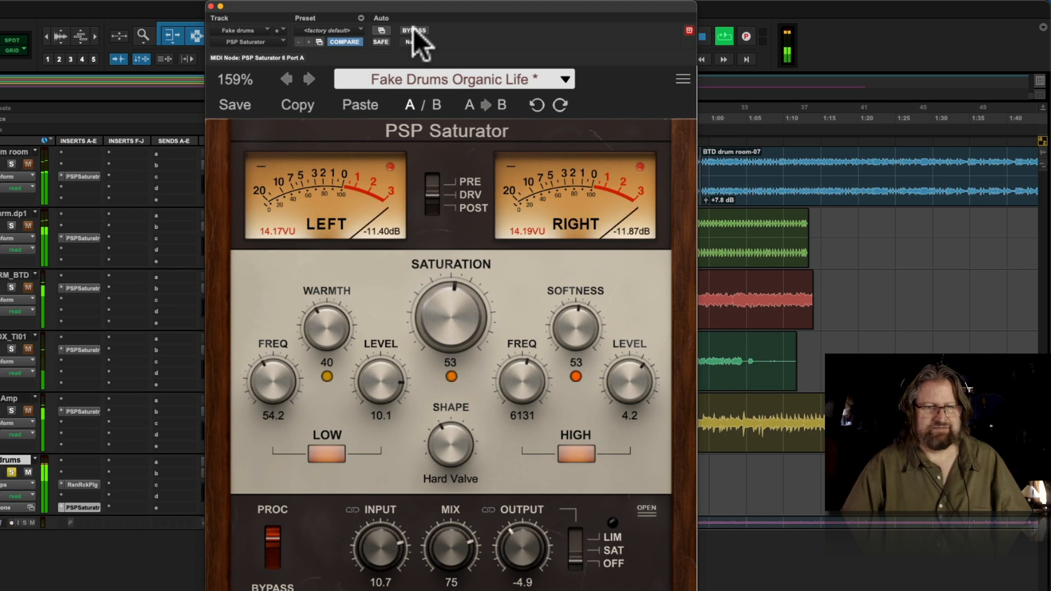
click(413, 30)
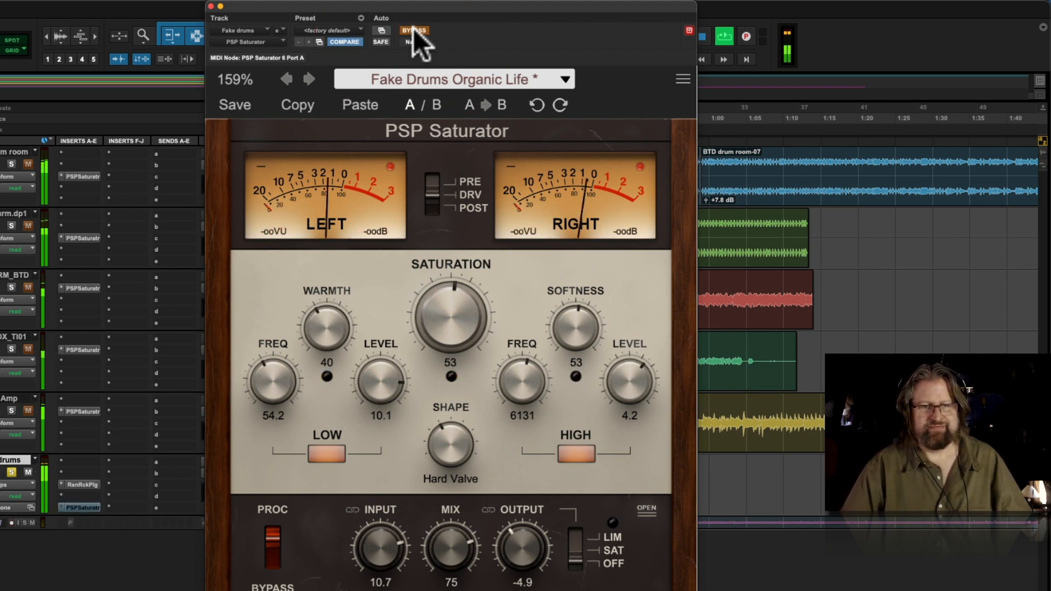
click(413, 29)
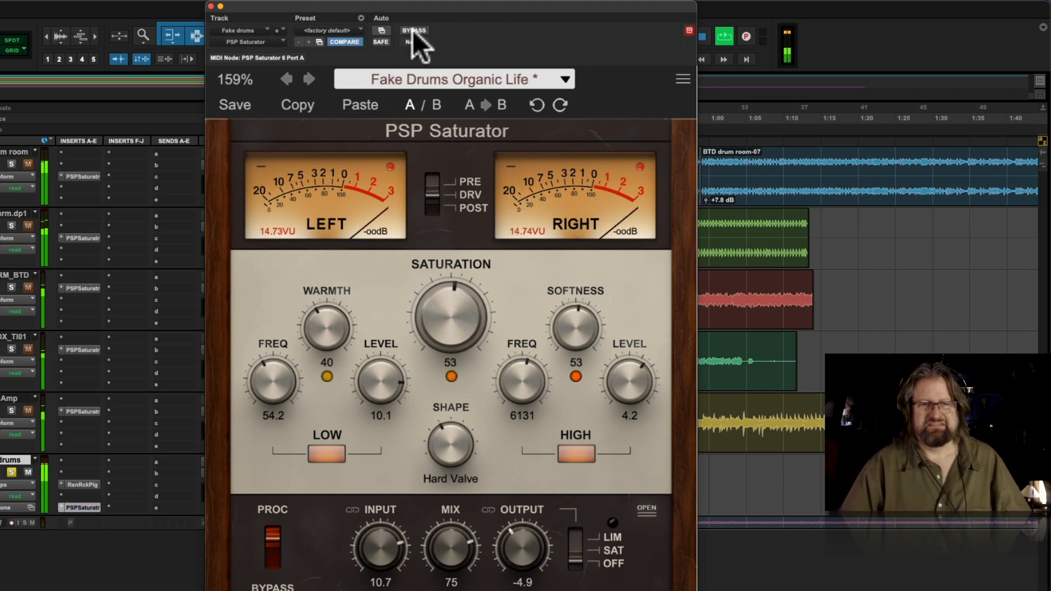
key(space)
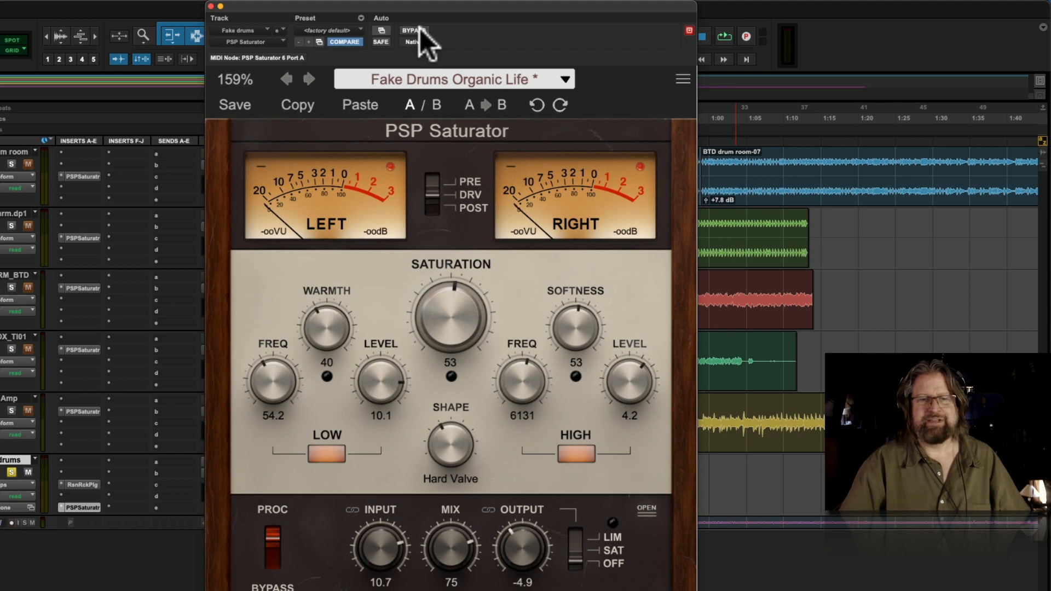
key(space)
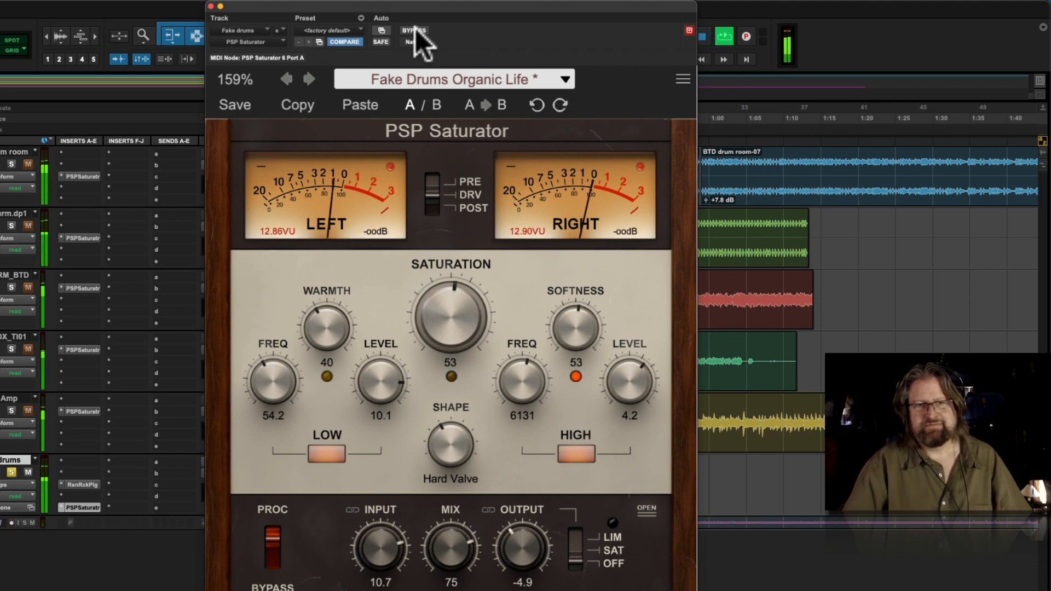
click(415, 30)
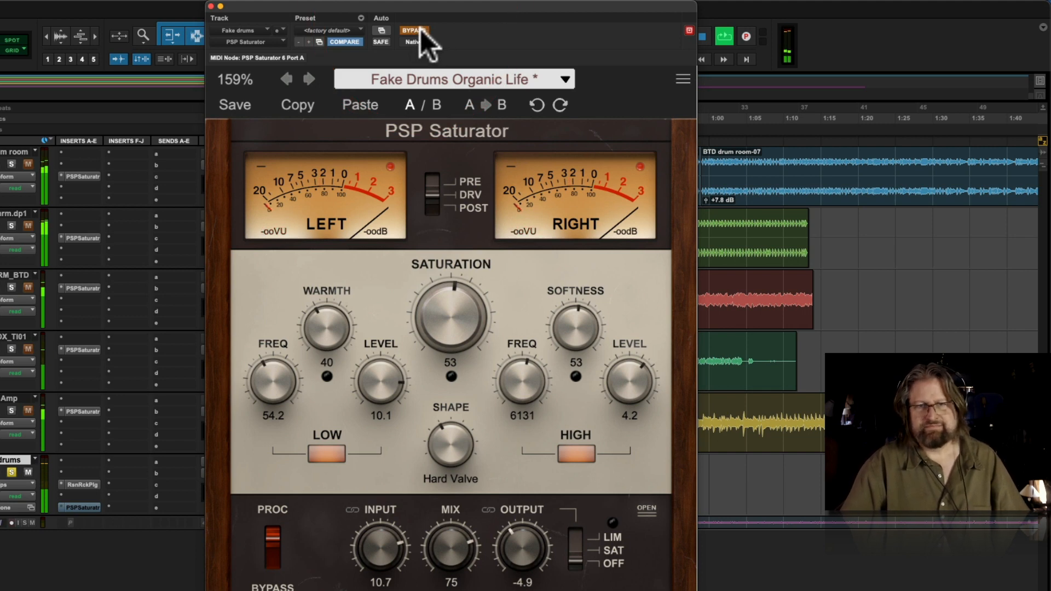
click(420, 30)
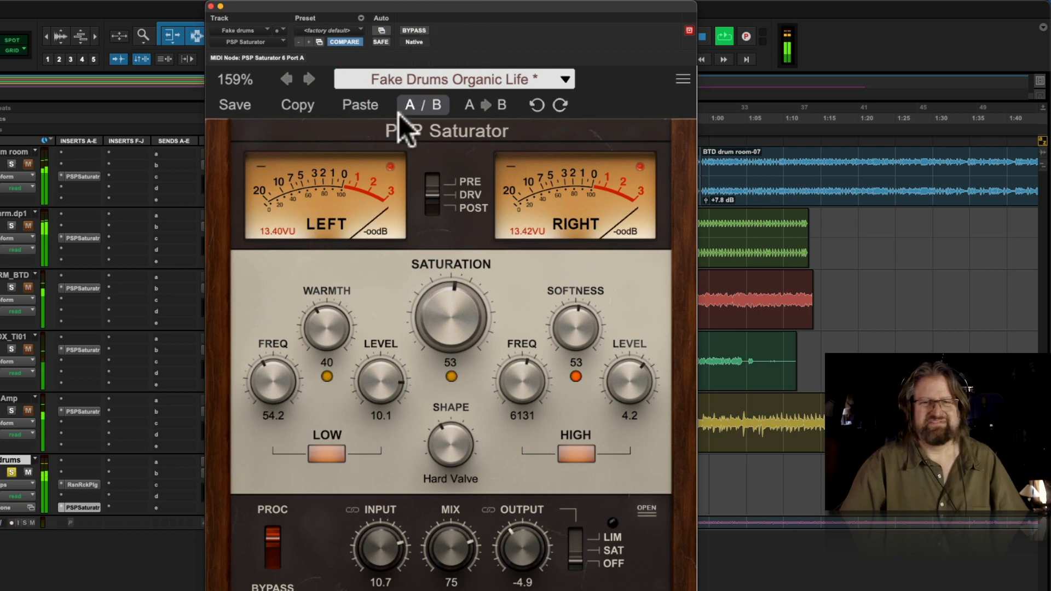
key(space)
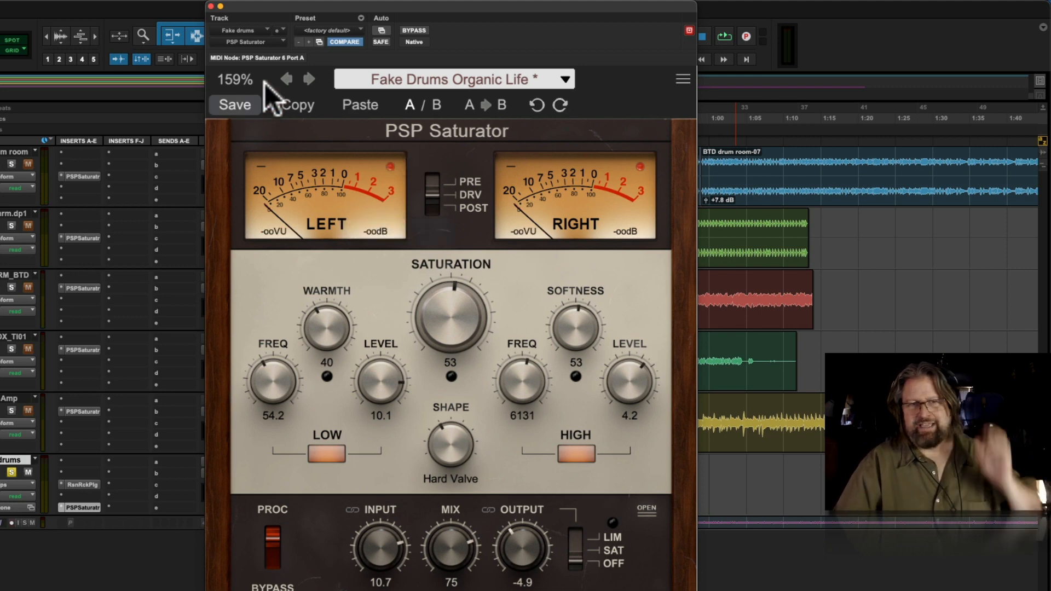
Step: Close the drum saturator, then solo the stick Amp track in place of the drums with its PSP Saturator bypassed
click(211, 6)
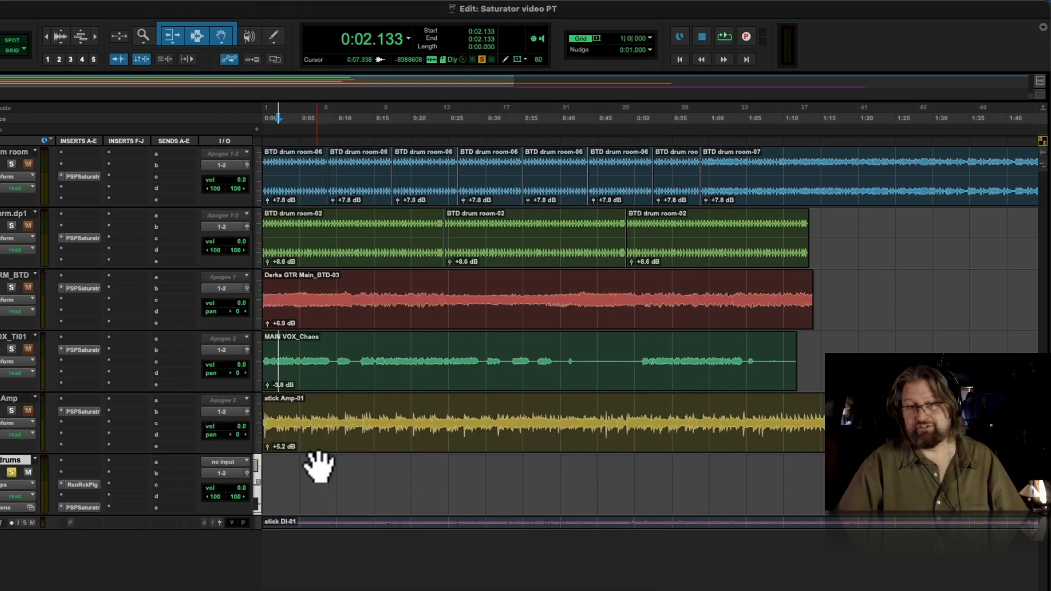
click(12, 411)
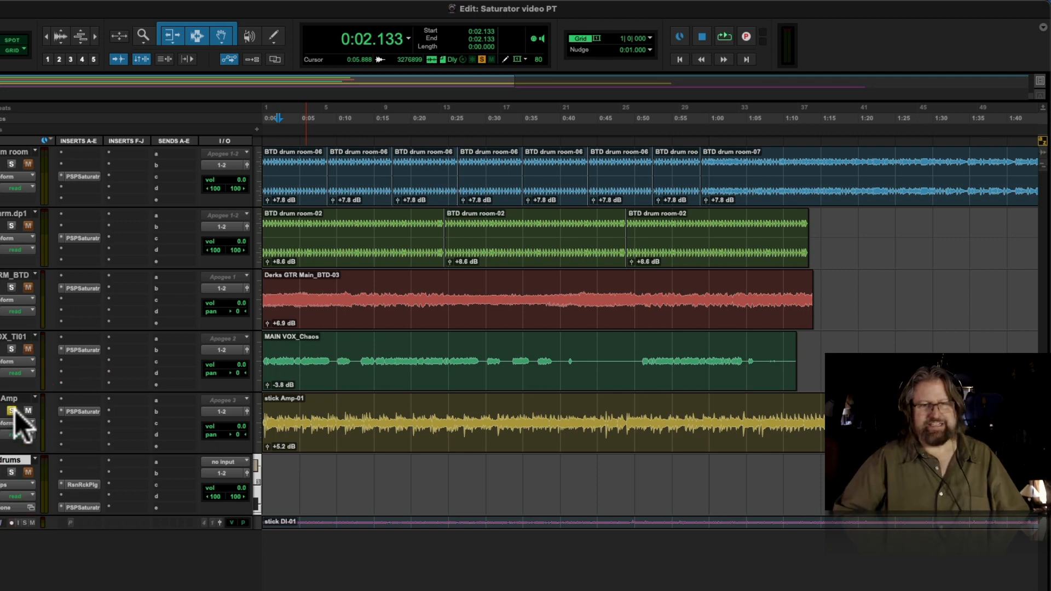
click(78, 411)
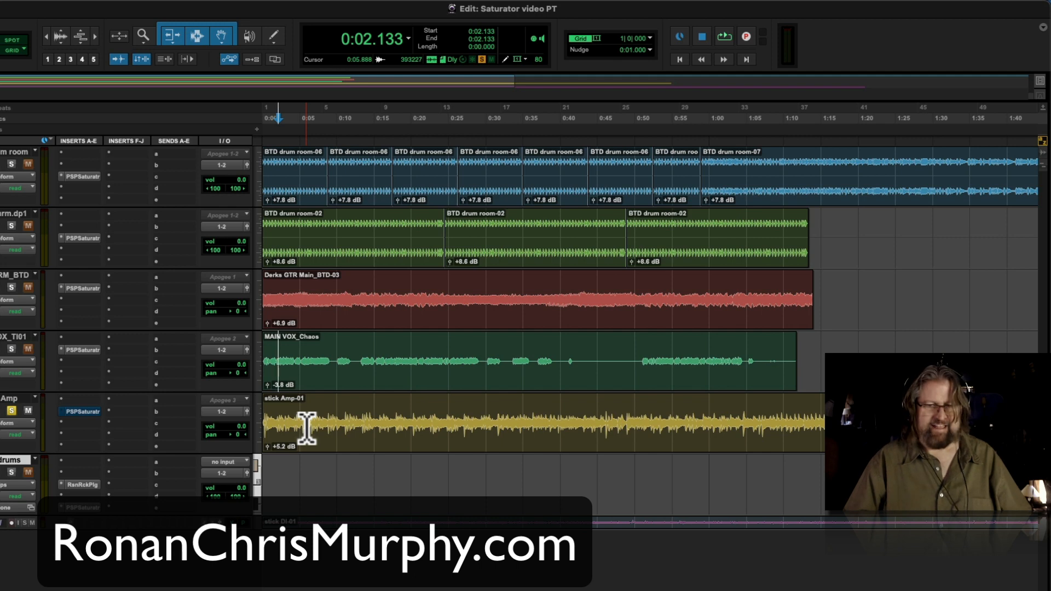
Step: Play the stick Amp track from the session start and lower its clip gain to +1.7 dB
key(Return)
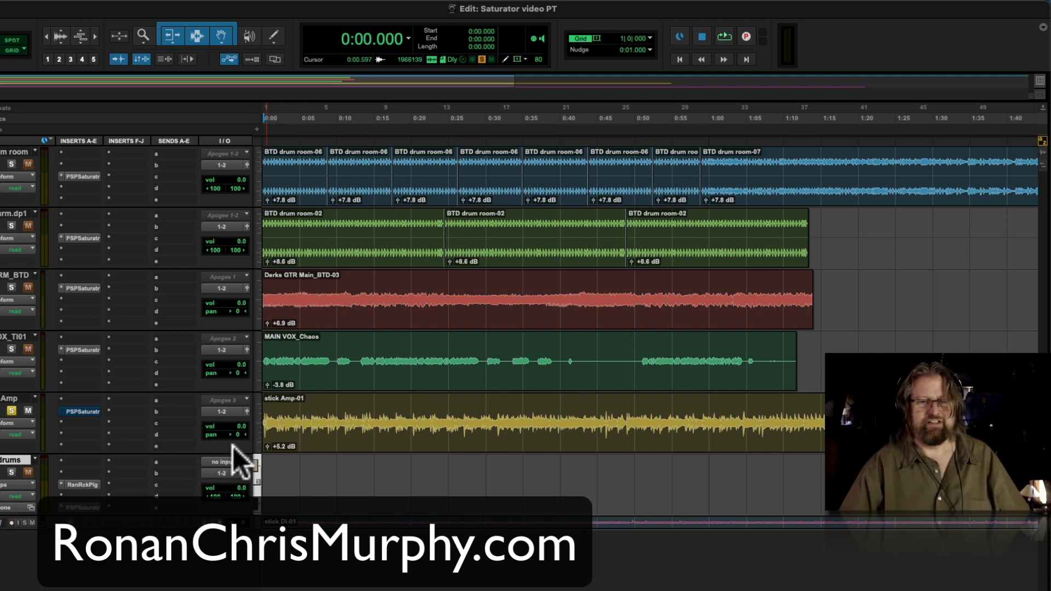
key(space)
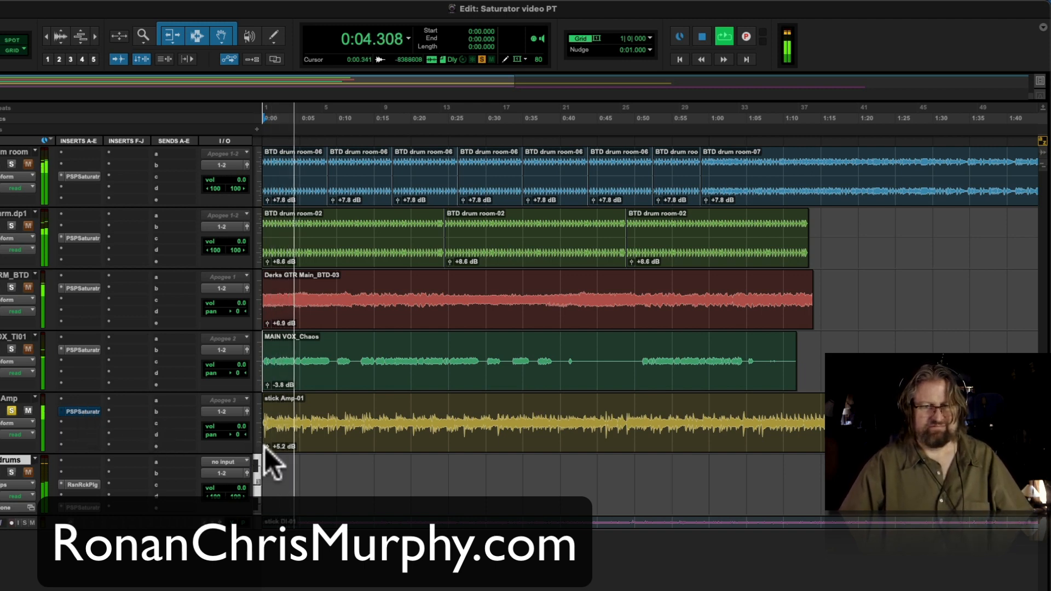
drag(267, 447, 270, 452)
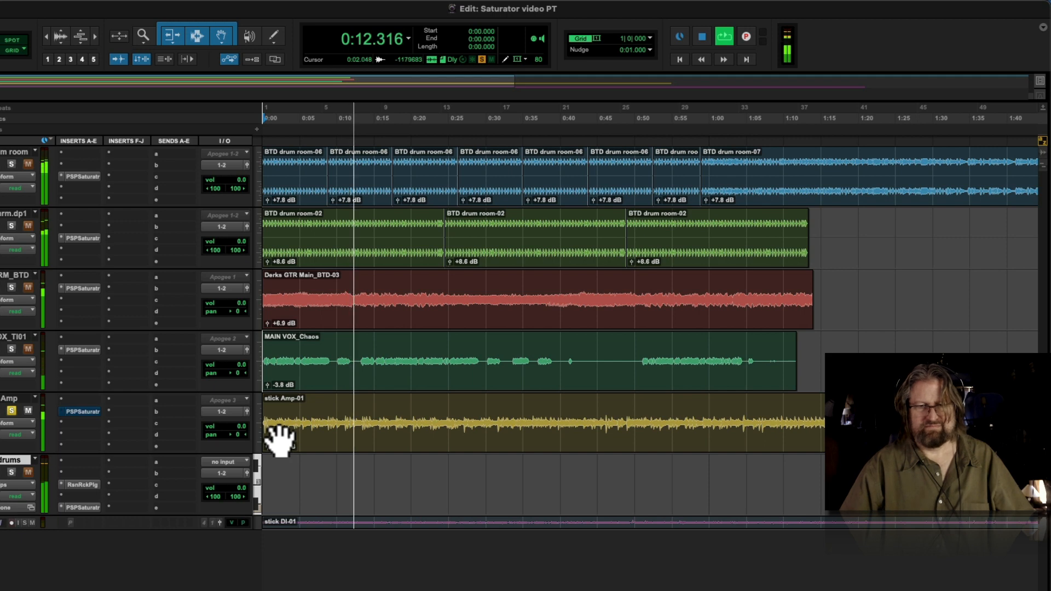
key(space)
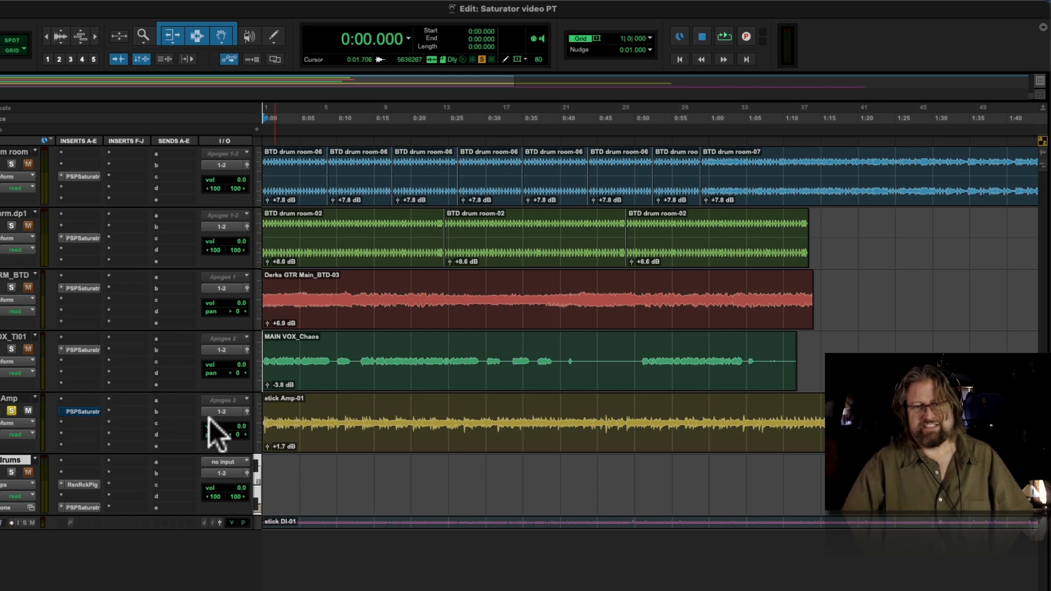
Step: Open the stick Amp saturator and play the track, comparing the Chap-Stick full & warm preset bypassed and engaged
click(88, 409)
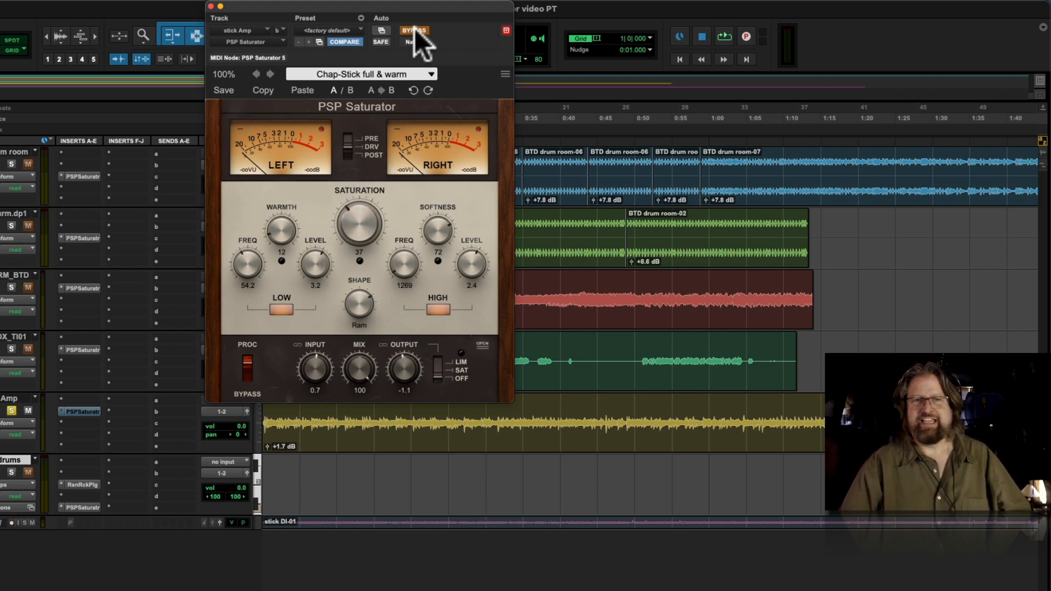
key(space)
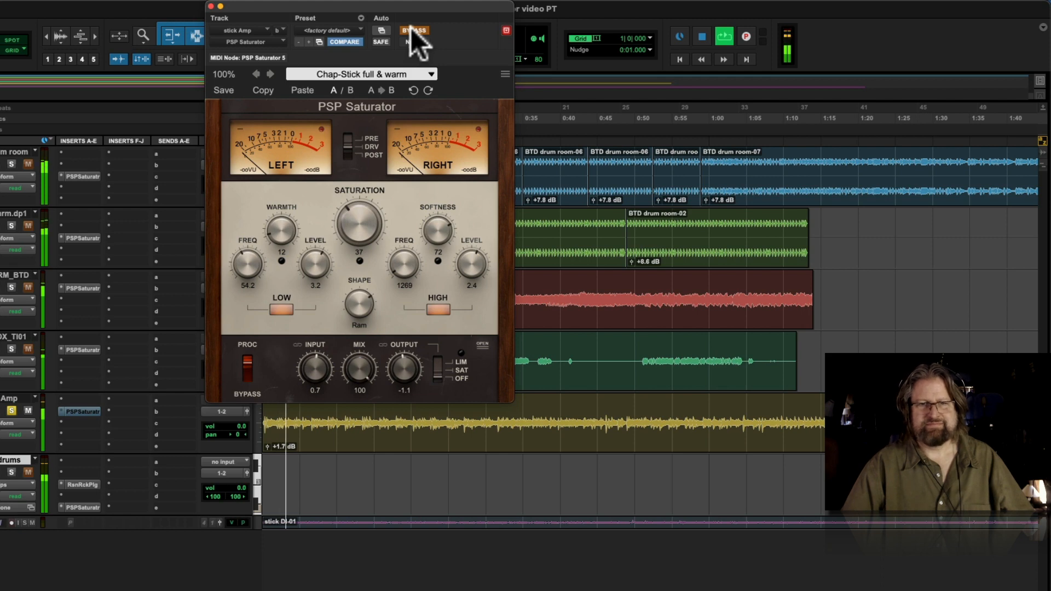
click(409, 29)
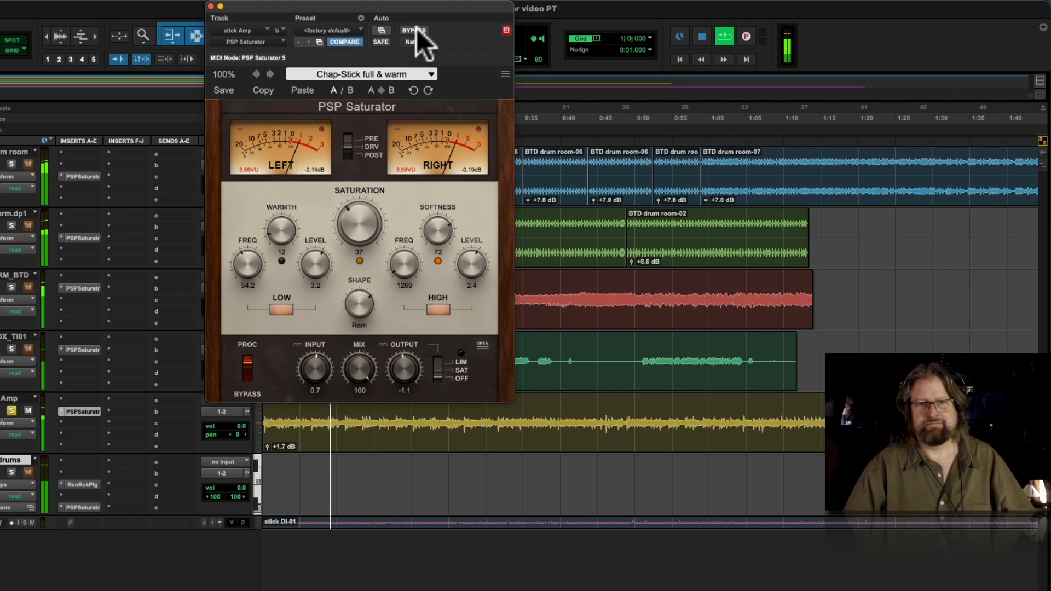
click(416, 28)
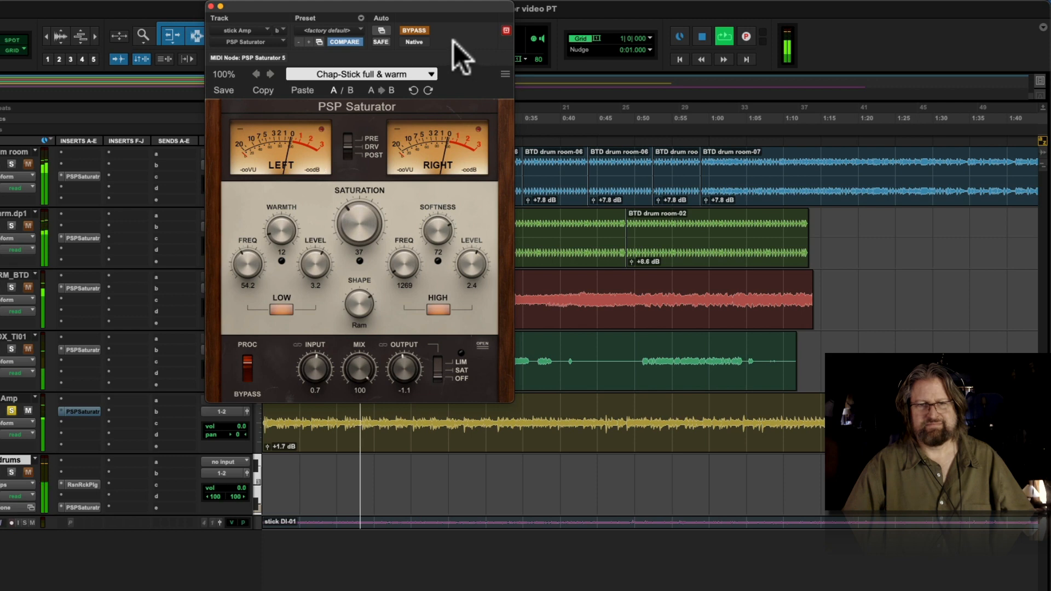
click(414, 30)
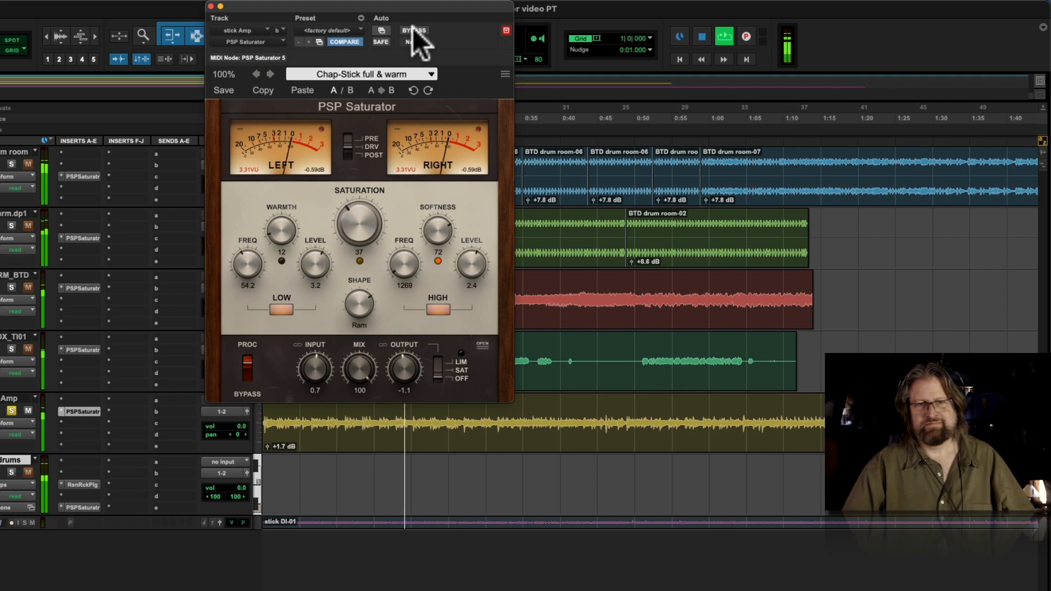
key(space)
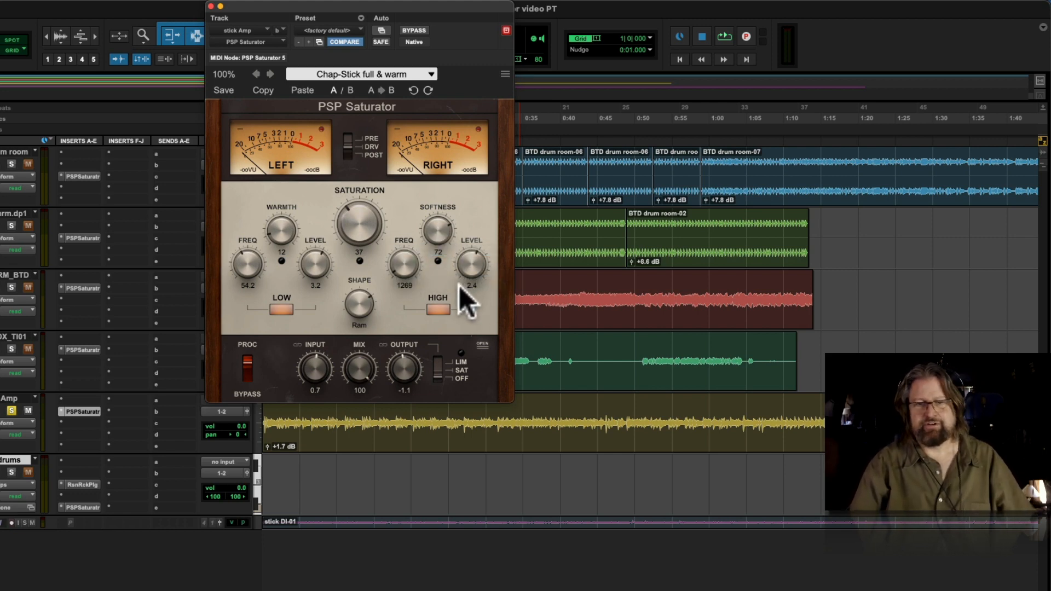
Step: Replay the stick Amp track, starting bypassed and briefly engaging the saturator, then leave it bypassed and close its window
click(409, 29)
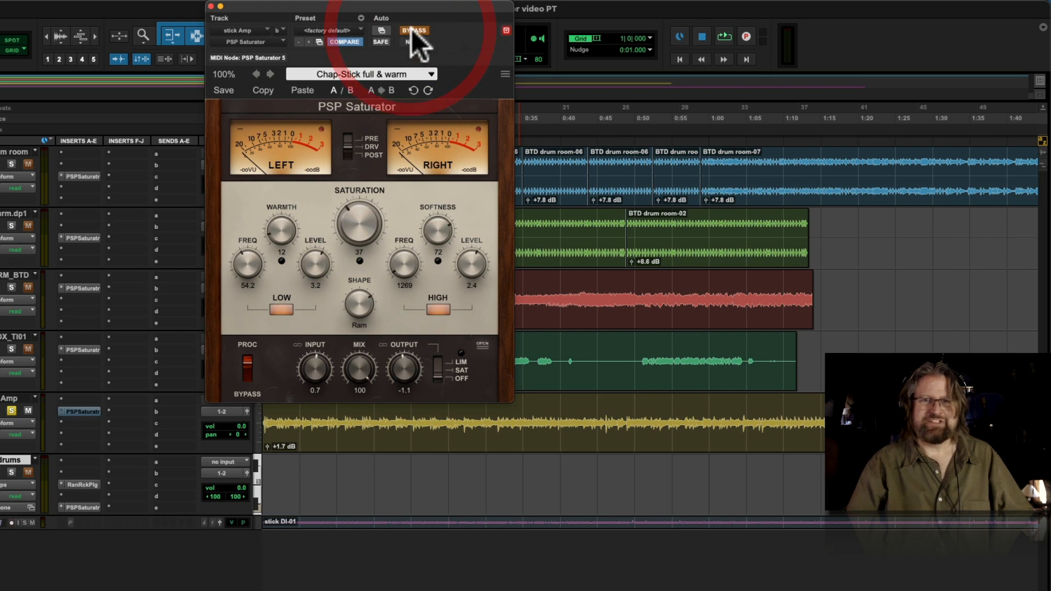
key(space)
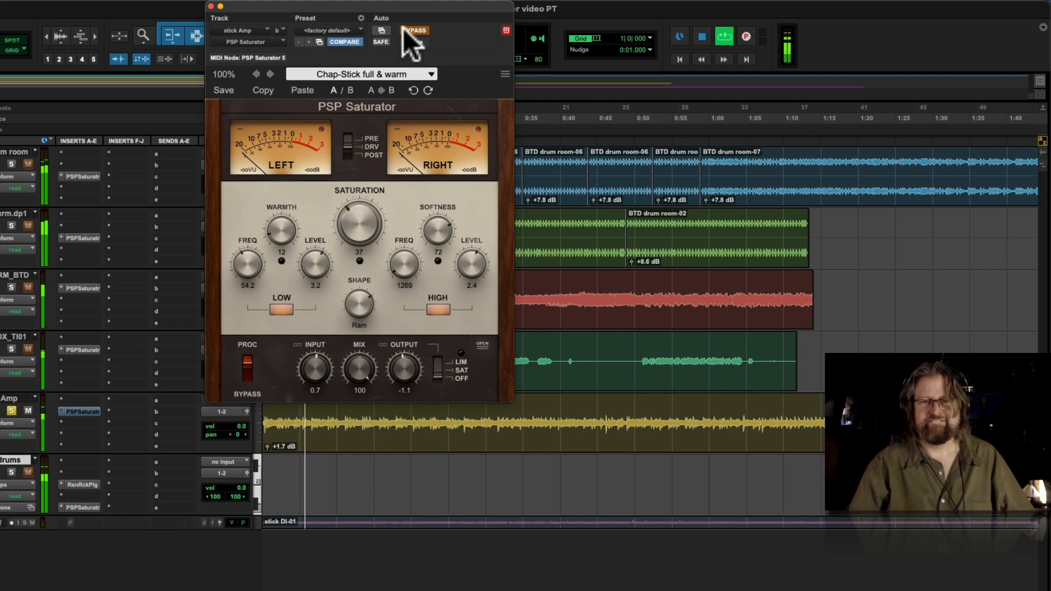
click(404, 30)
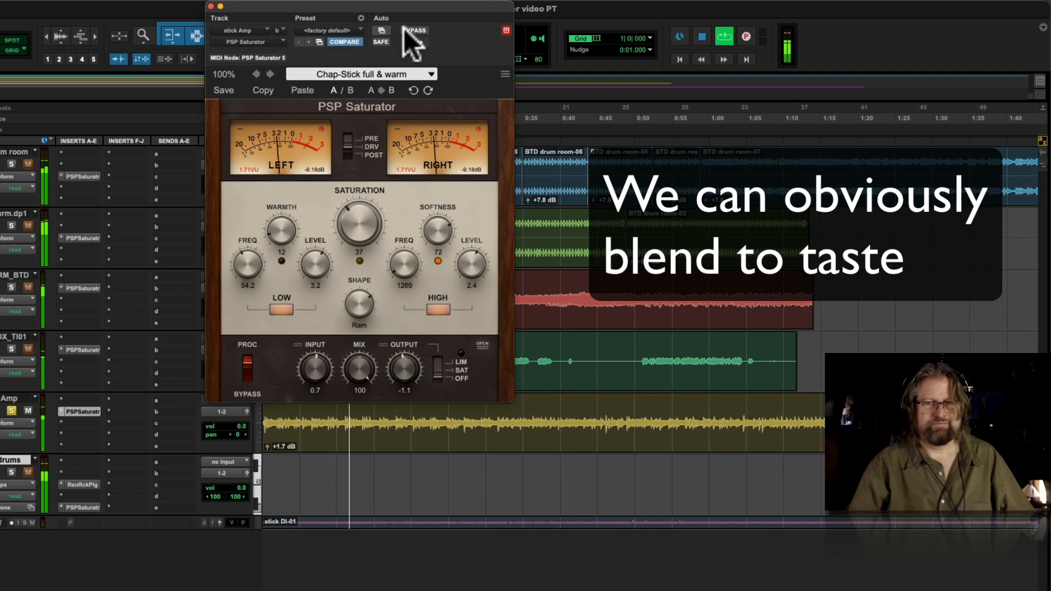
click(410, 29)
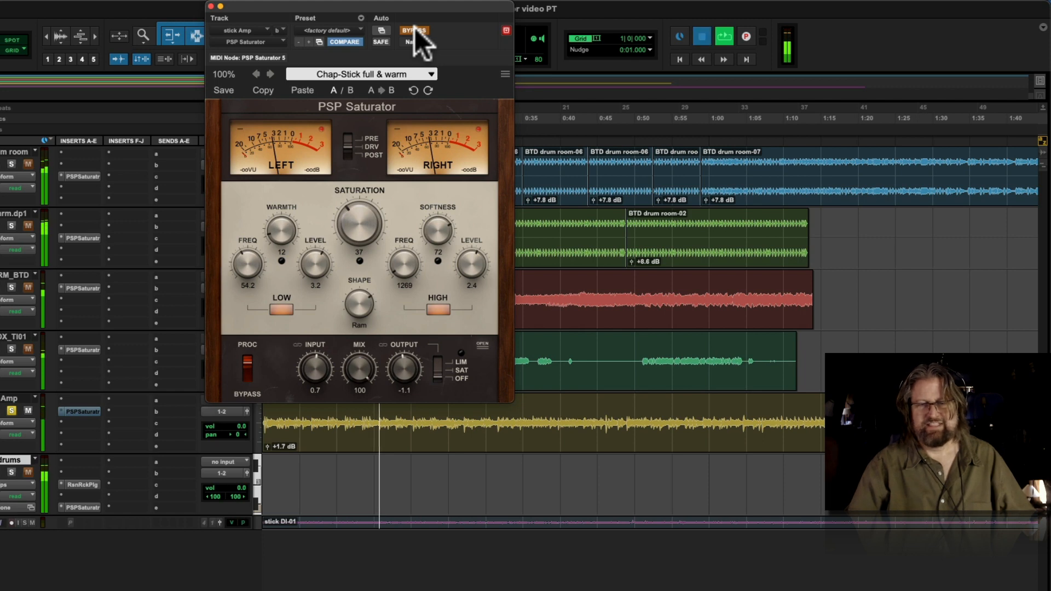
click(210, 6)
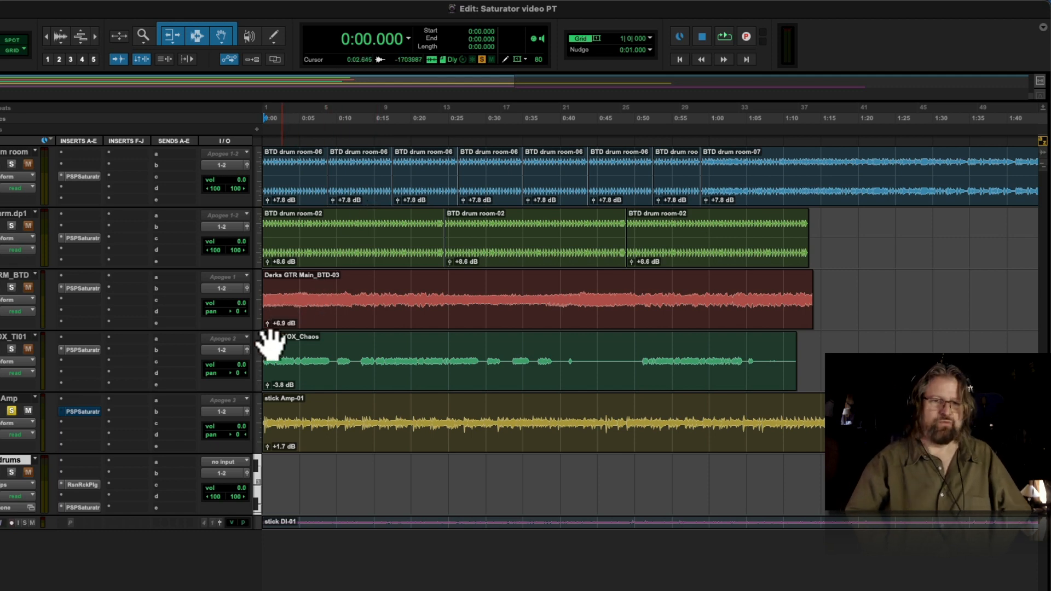
Step: Solo the BTD drum room track in place of the stick Amp, with its PSP Saturator bypassed
click(11, 288)
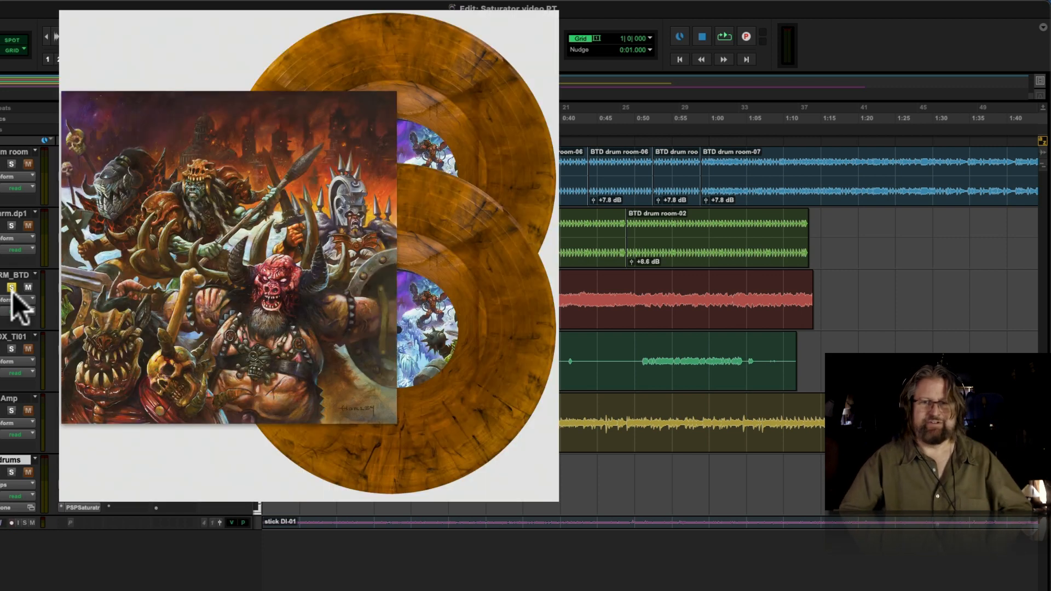
click(7, 156)
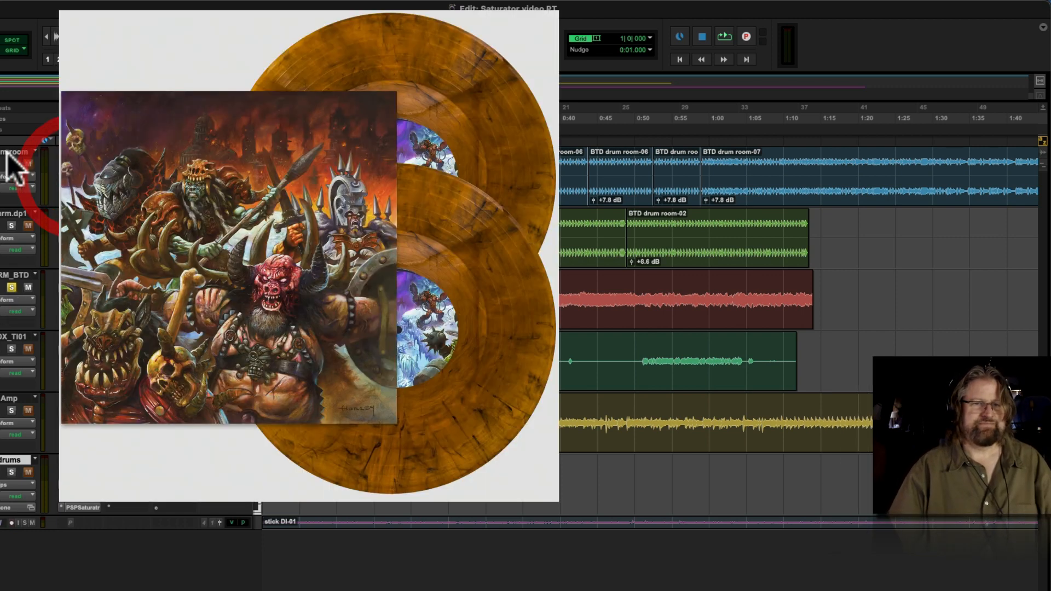
click(10, 162)
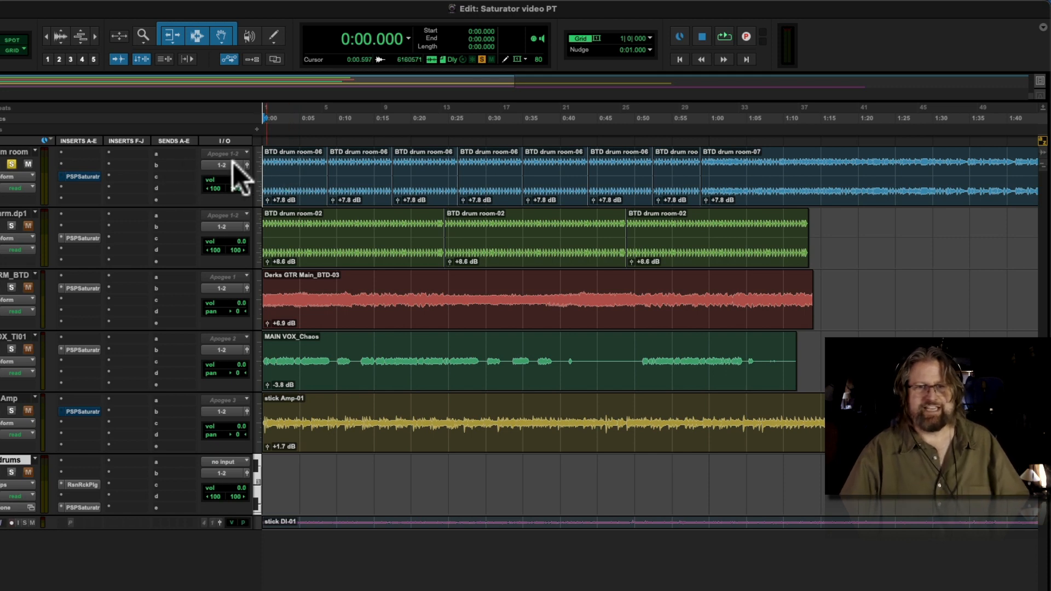
Step: Play the unprocessed BTD drum room track from the session start, stop it and set the playback start at 0:01.706
key(space)
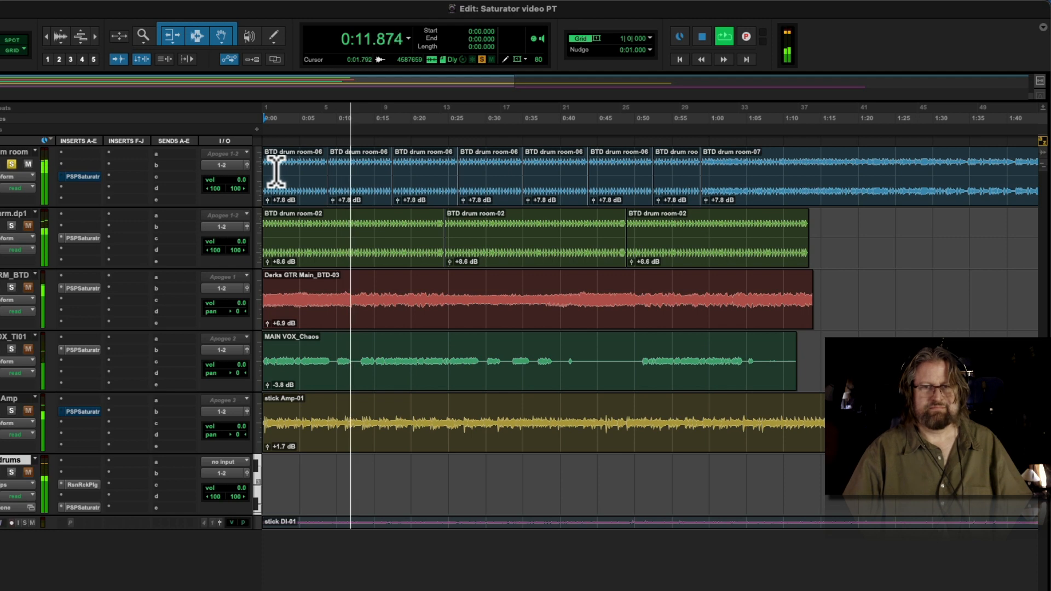
key(space)
click(275, 171)
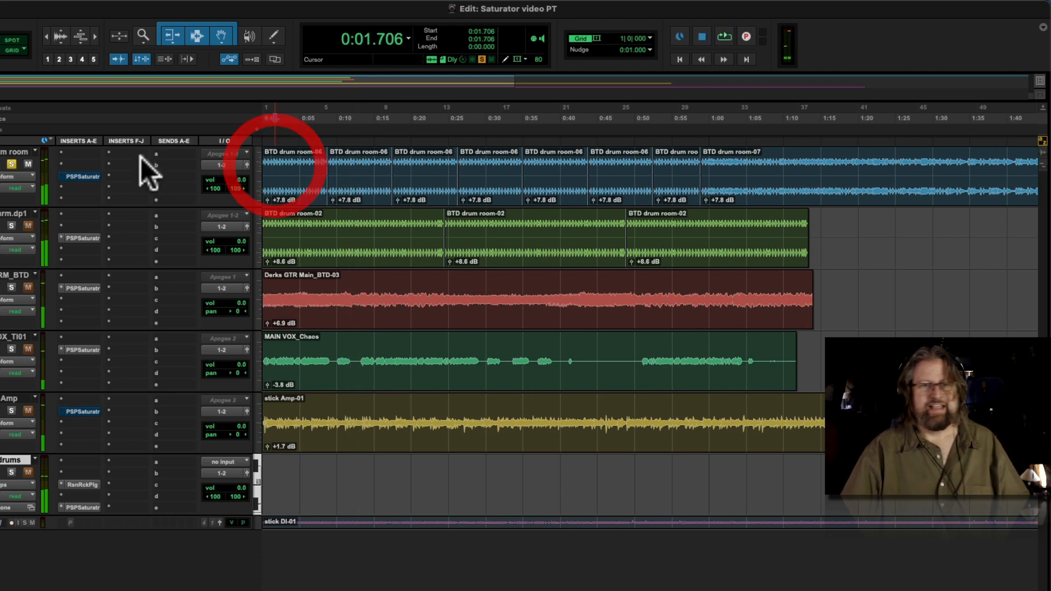
Step: Open the BTD drum room saturator clear of the track controls and compare Drum Buss Massive Mojo bypassed and engaged during playback, leaving it engaged
click(80, 175)
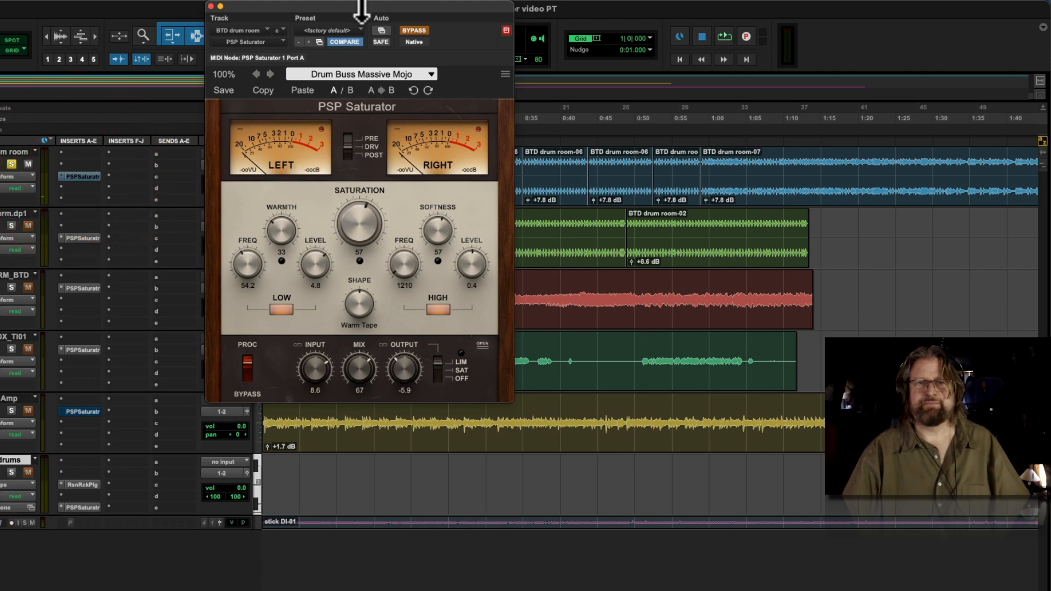
drag(359, 7, 521, 19)
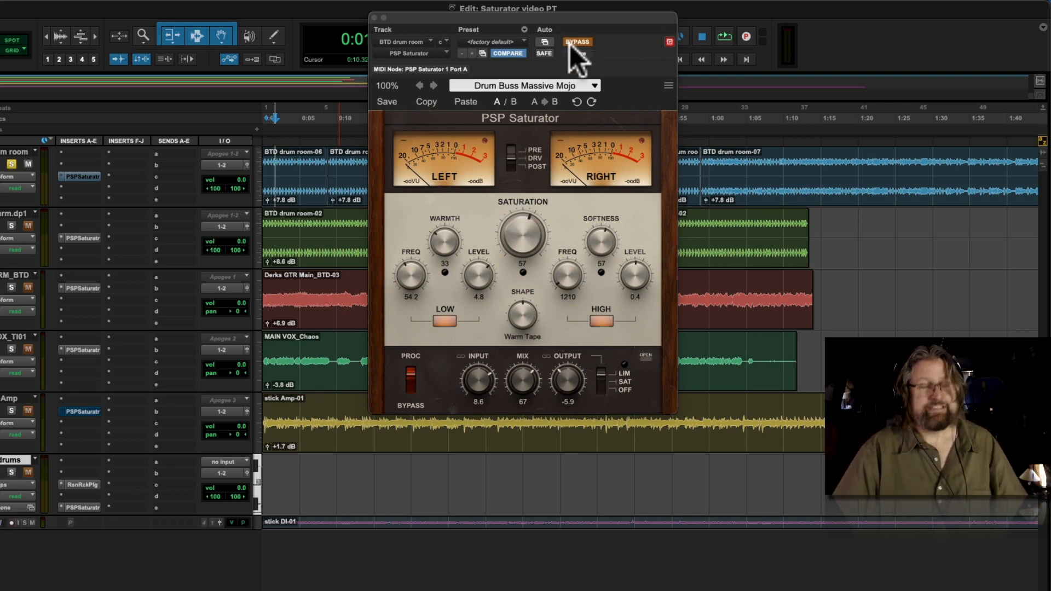
key(space)
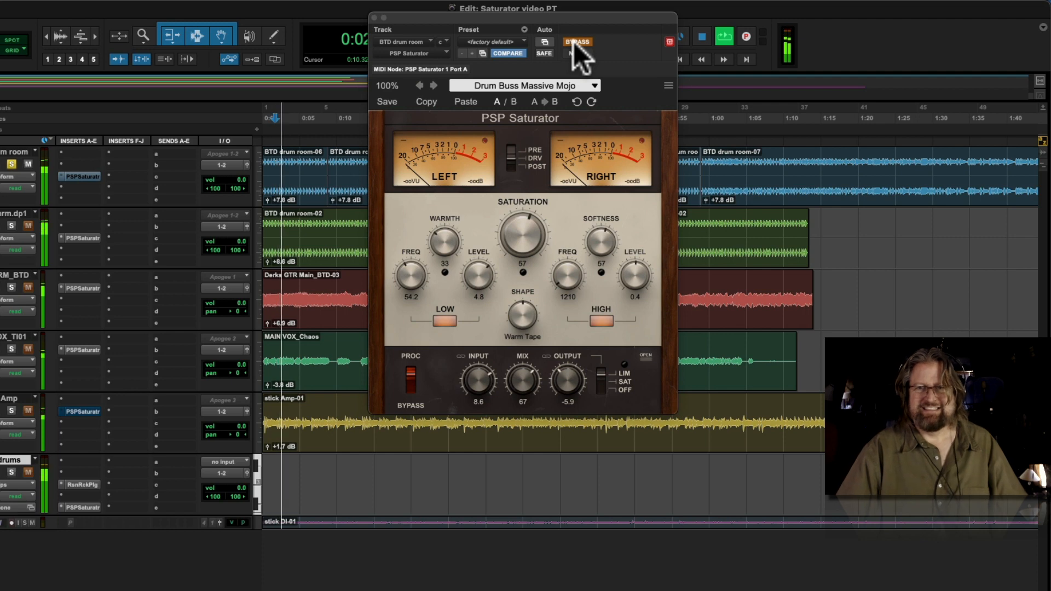
click(573, 41)
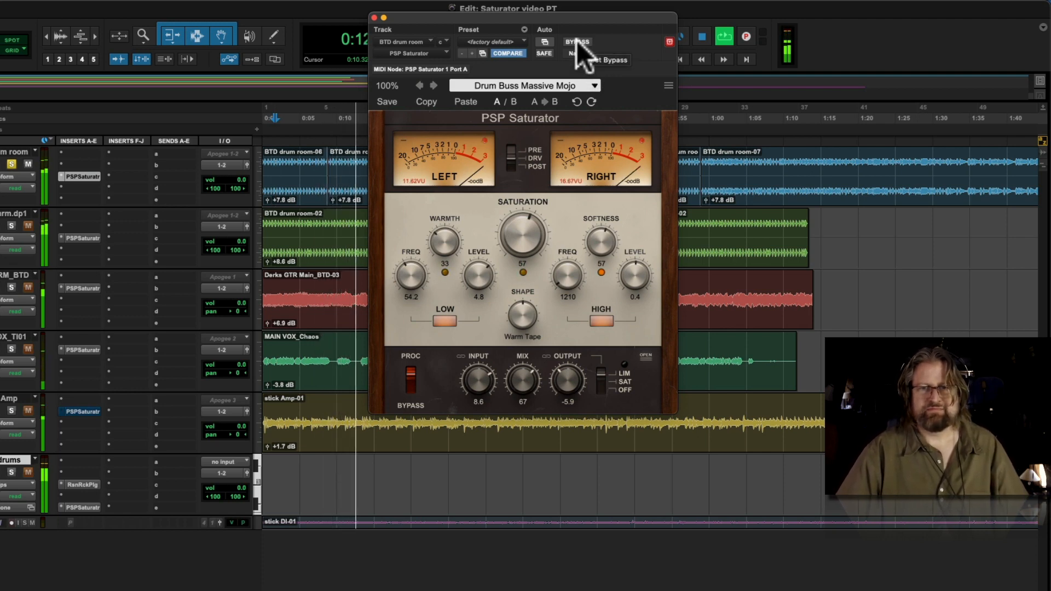
click(576, 41)
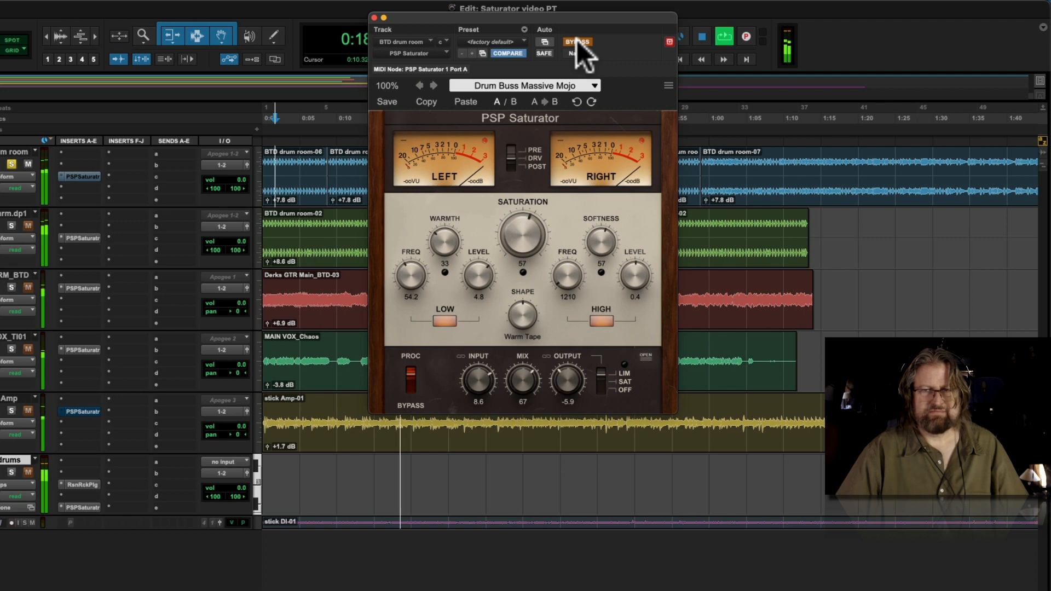
click(576, 41)
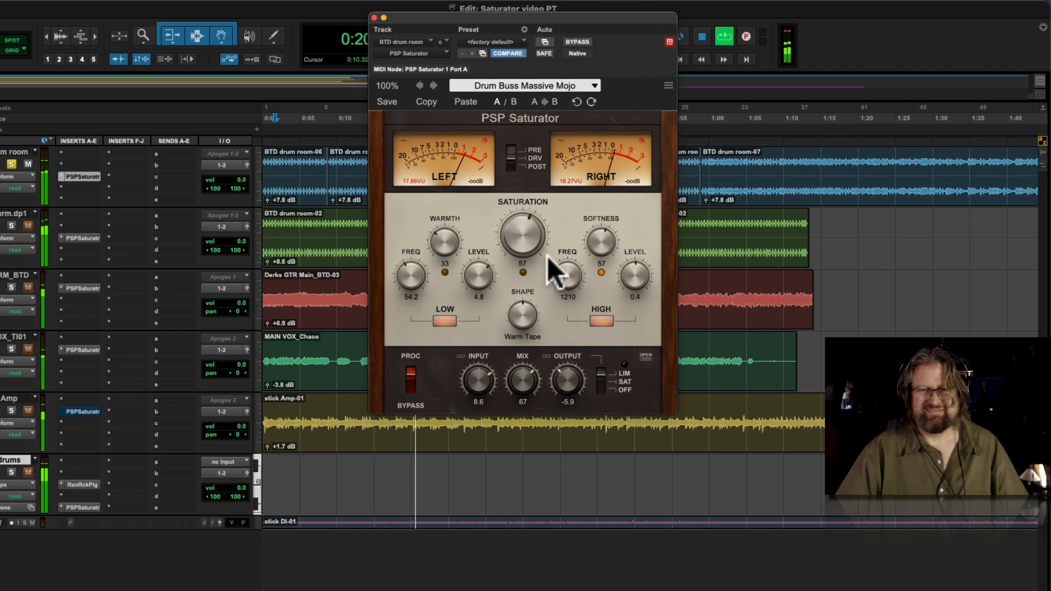
key(space)
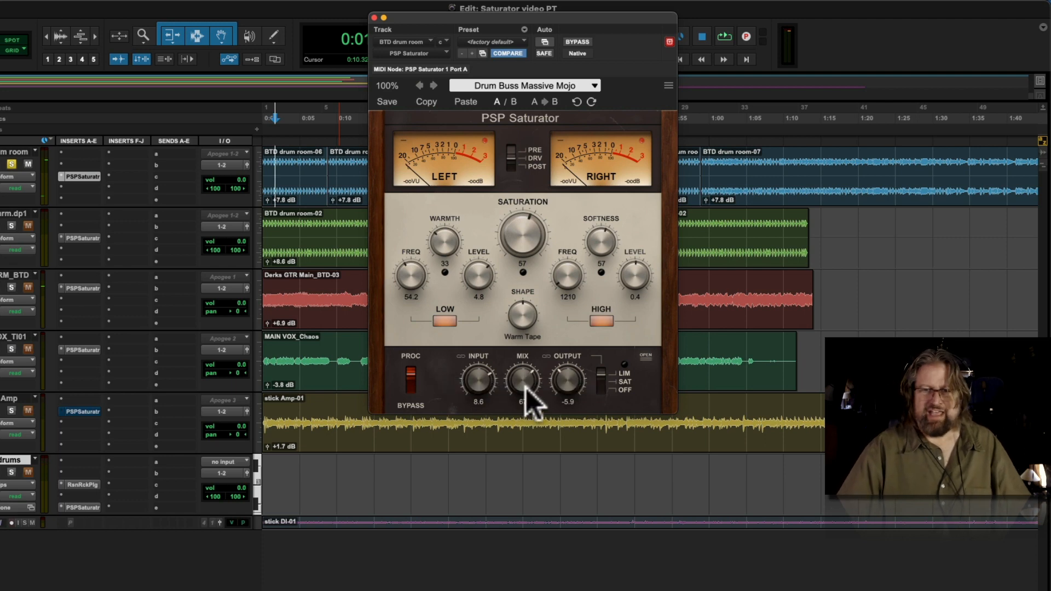
Step: Turn down the drum room saturator's Mix while stopped, and raise it to 100 during playback to hear the blend change
drag(521, 384, 524, 376)
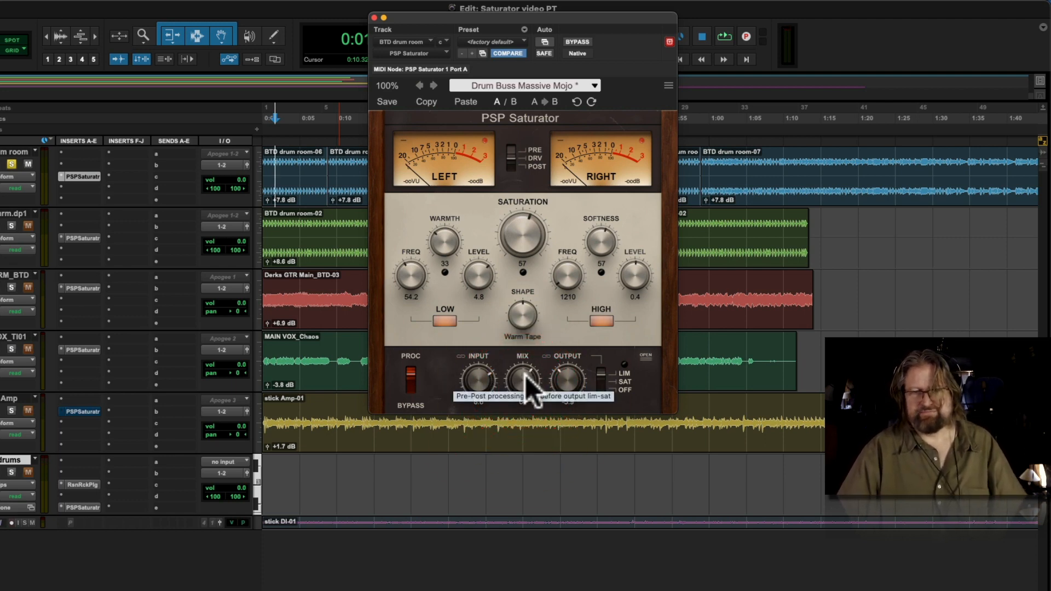
click(528, 376)
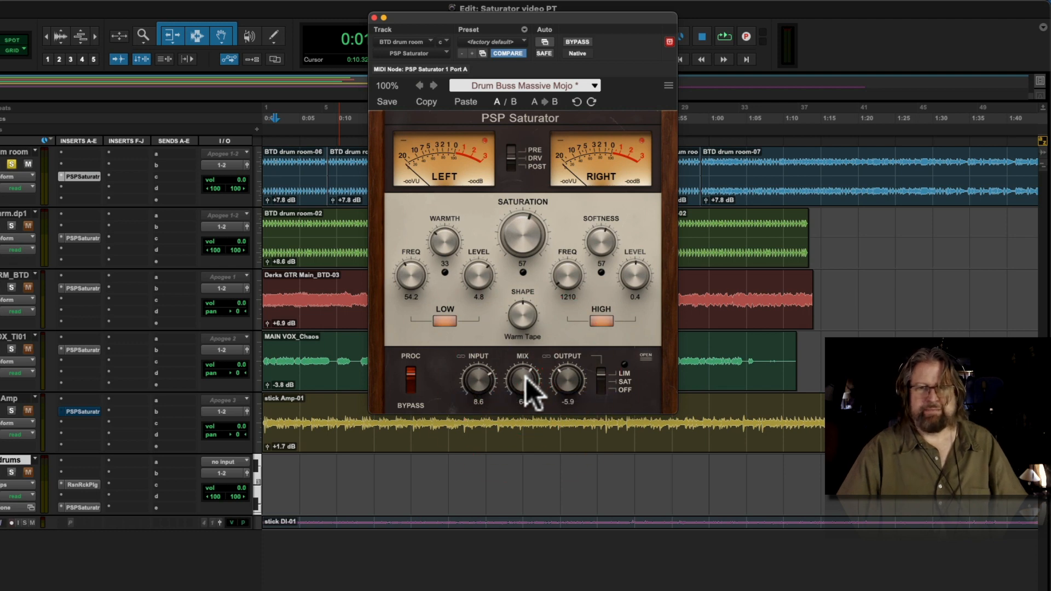
drag(526, 378, 510, 475)
drag(507, 544, 511, 536)
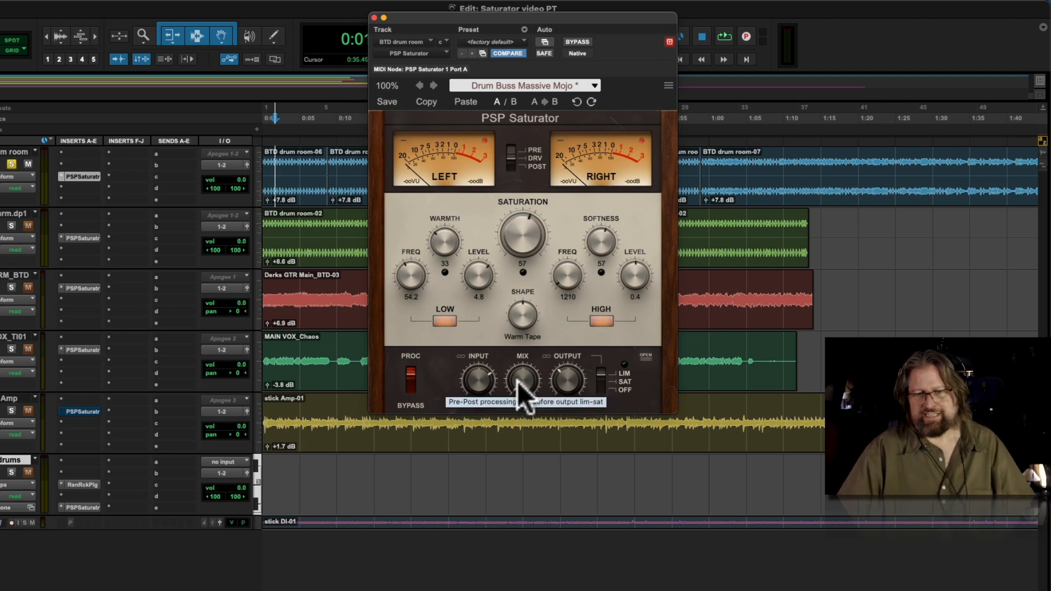
key(space)
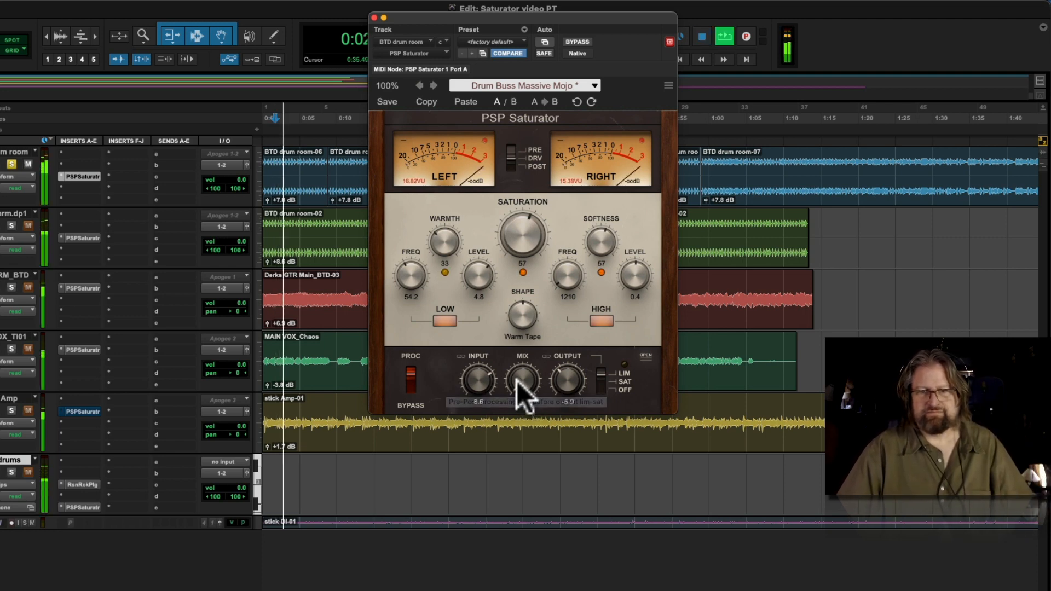
drag(518, 372, 571, 222)
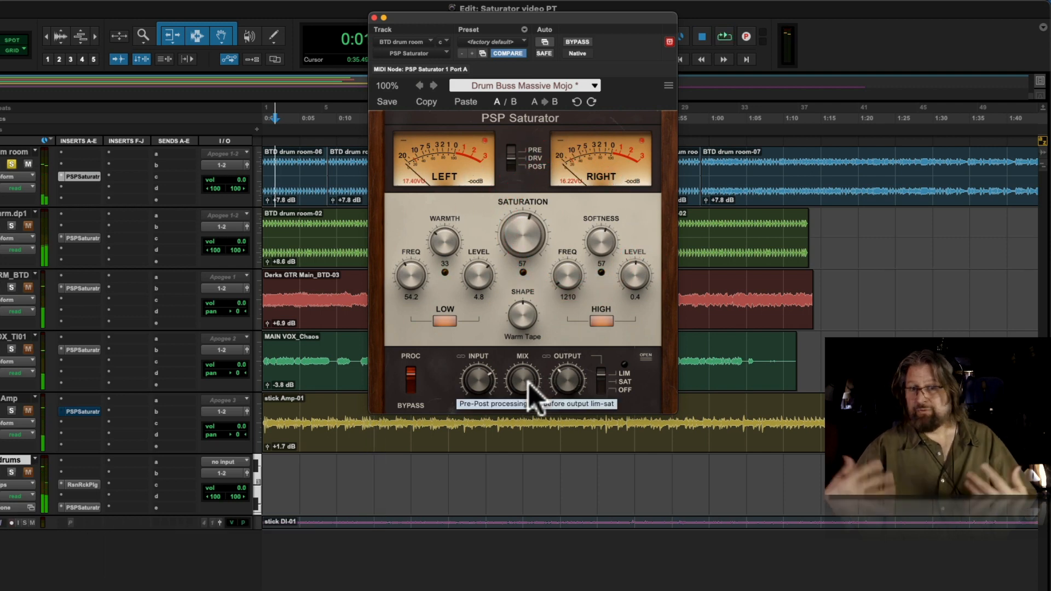
Step: Restart the drum room playback with the fully wet mix and bring the saturator's Mix back to 67
key(space)
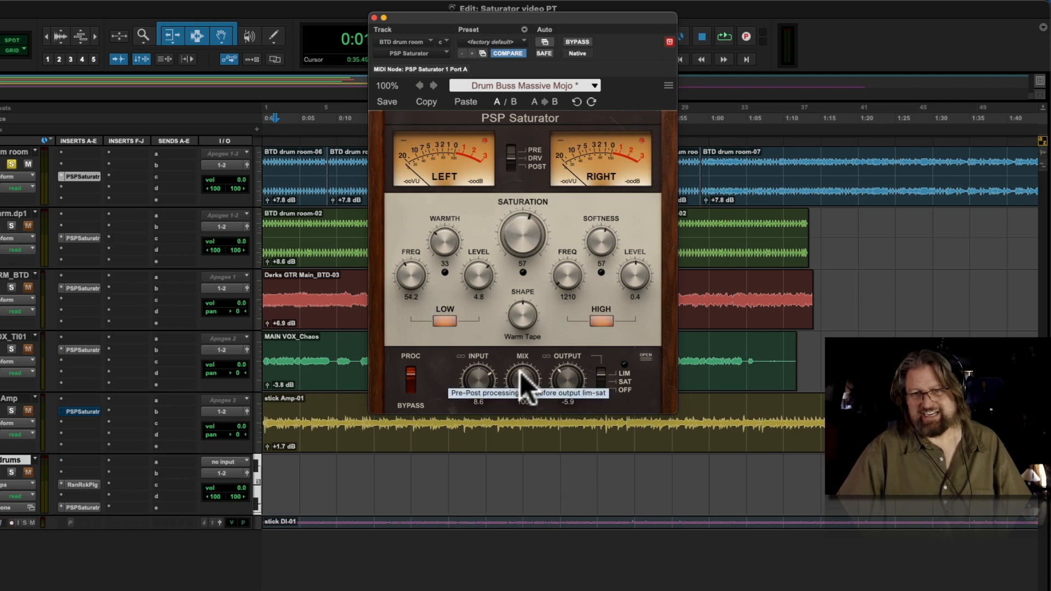
key(space)
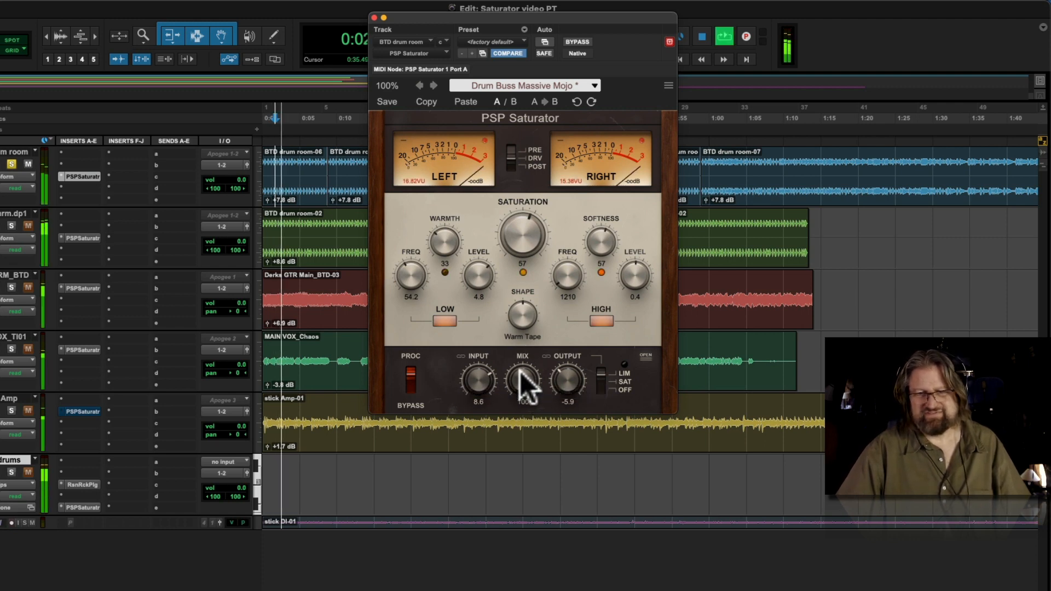
drag(519, 375, 517, 432)
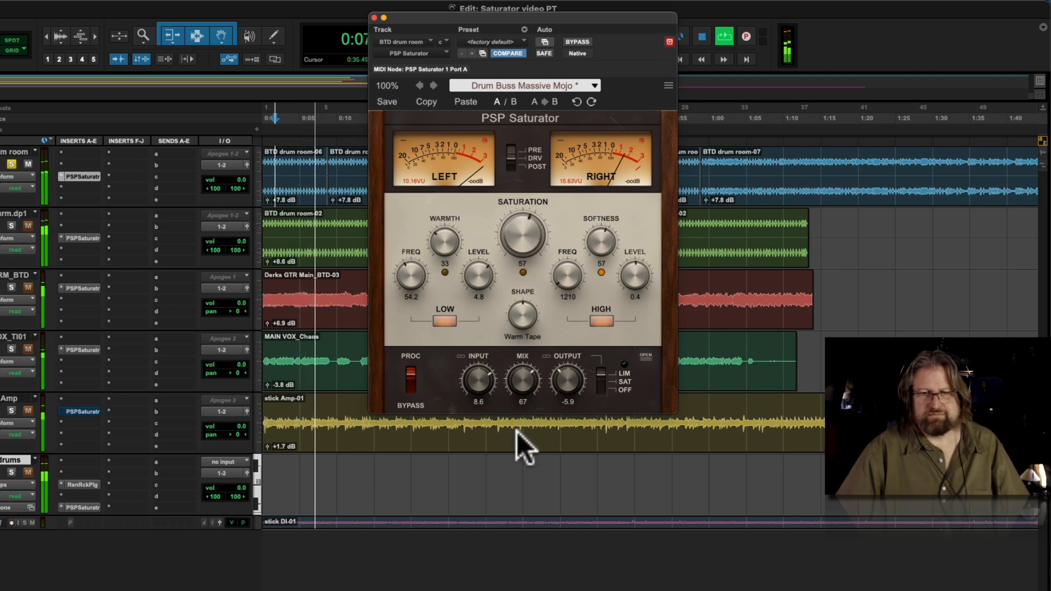
Step: Compare the drum room saturator bypassed and engaged during playback, then leave it bypassed and lower its Mix
click(576, 42)
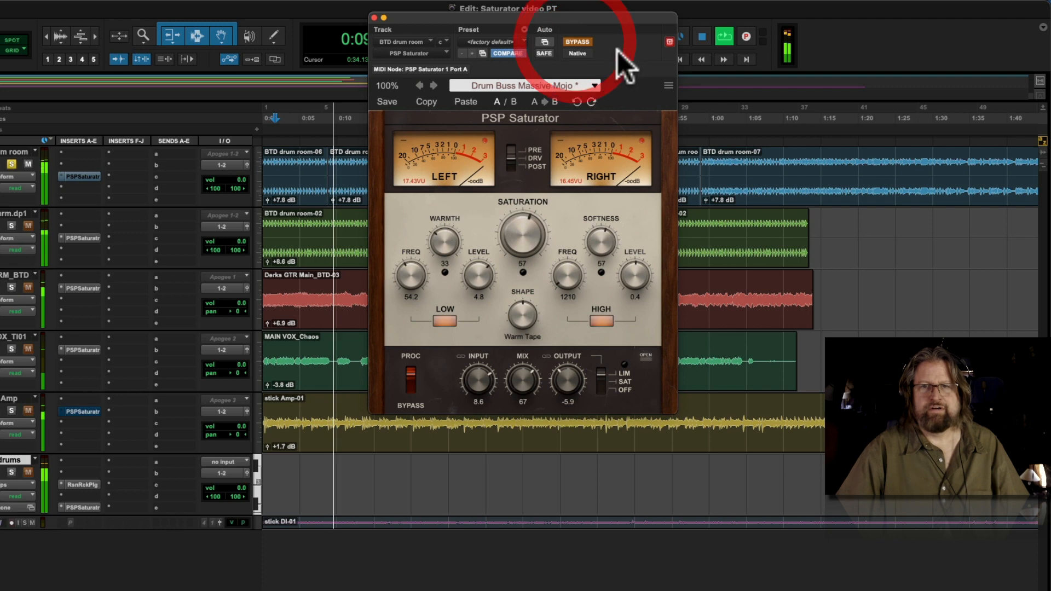
click(576, 39)
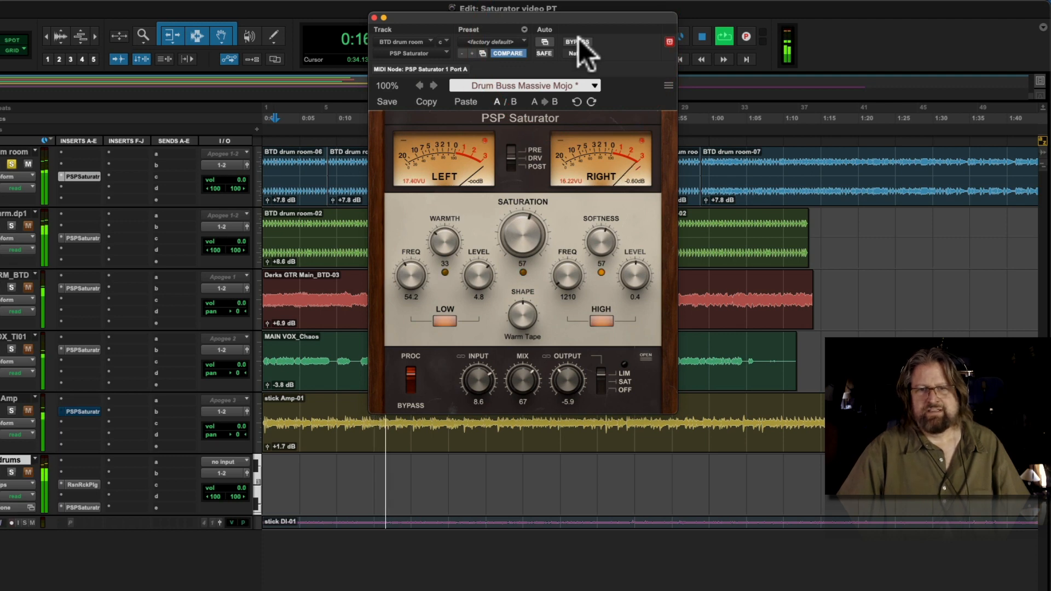
click(579, 39)
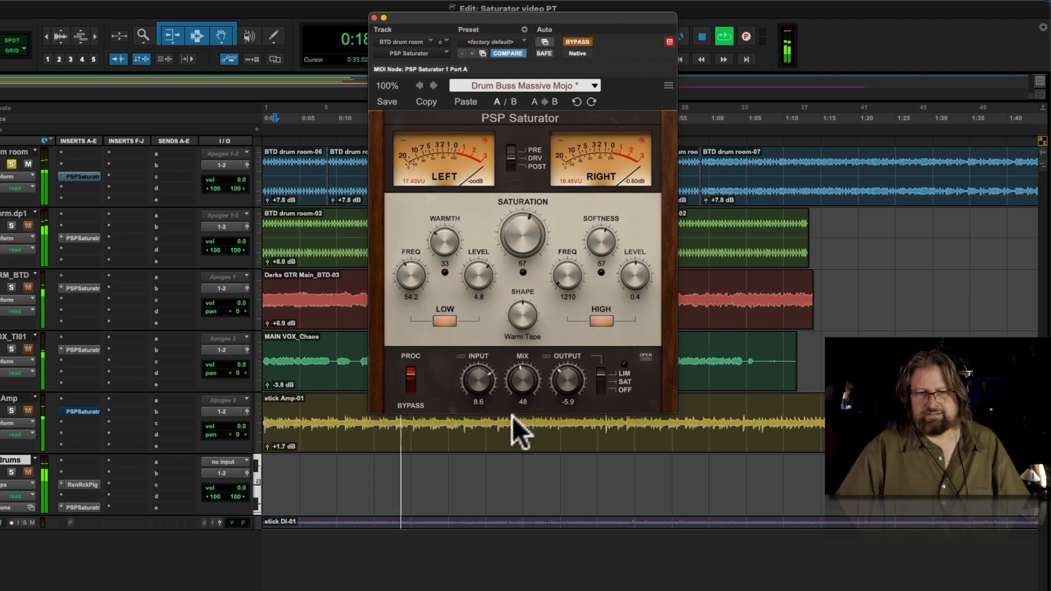
click(514, 435)
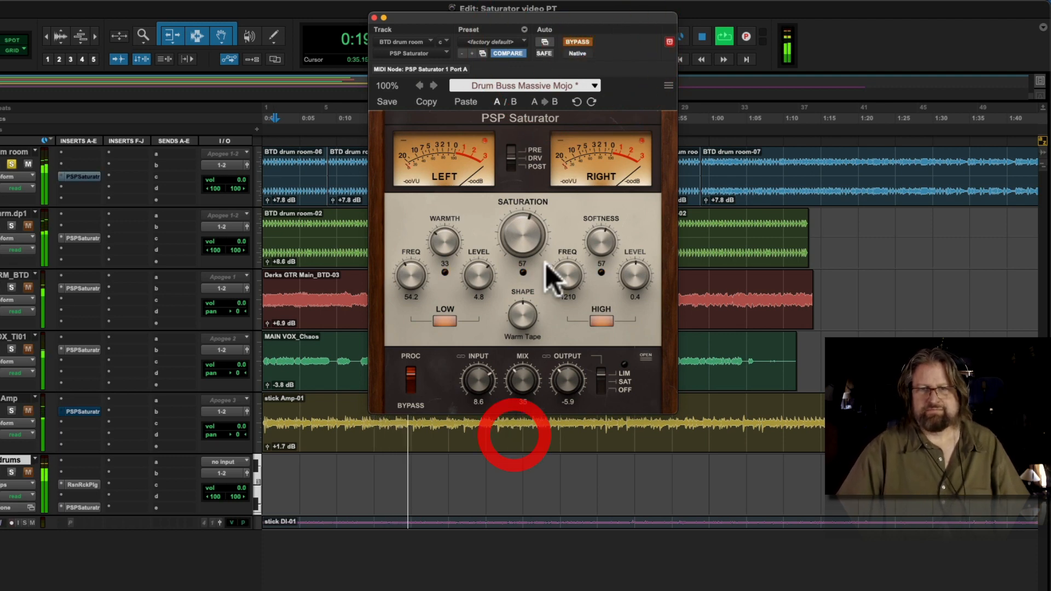
Step: Compare the drum room saturator engaged and bypassed at the reduced Mix, leave it engaged, stop playback and close its window
click(573, 39)
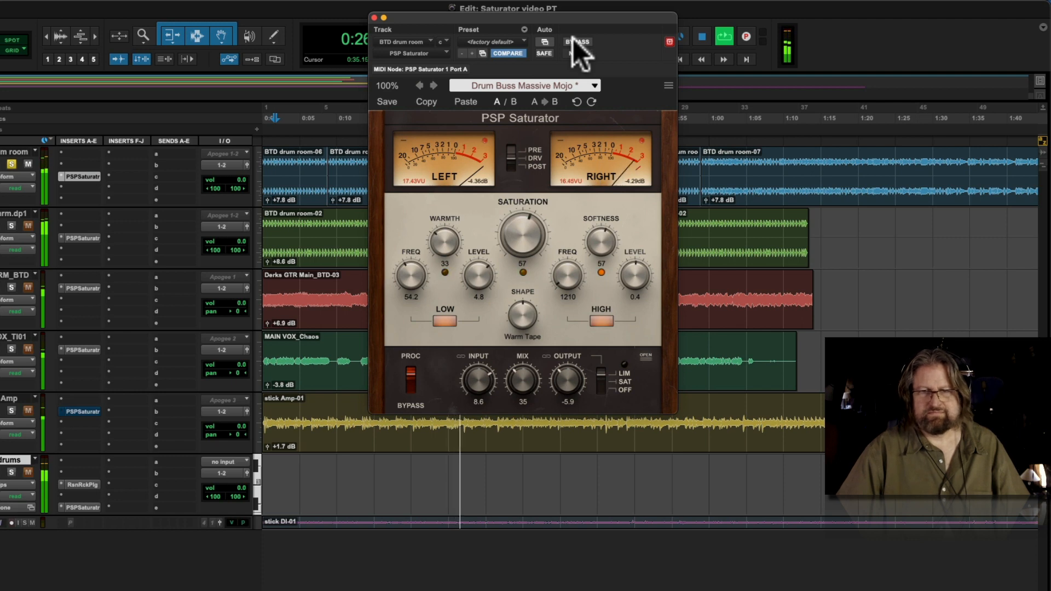
click(572, 40)
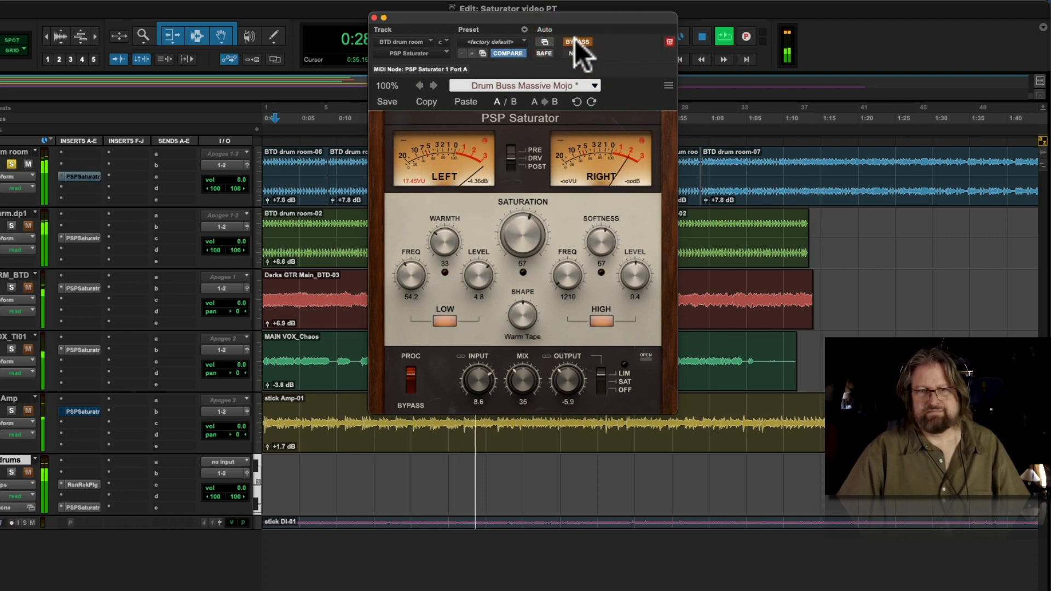
click(574, 39)
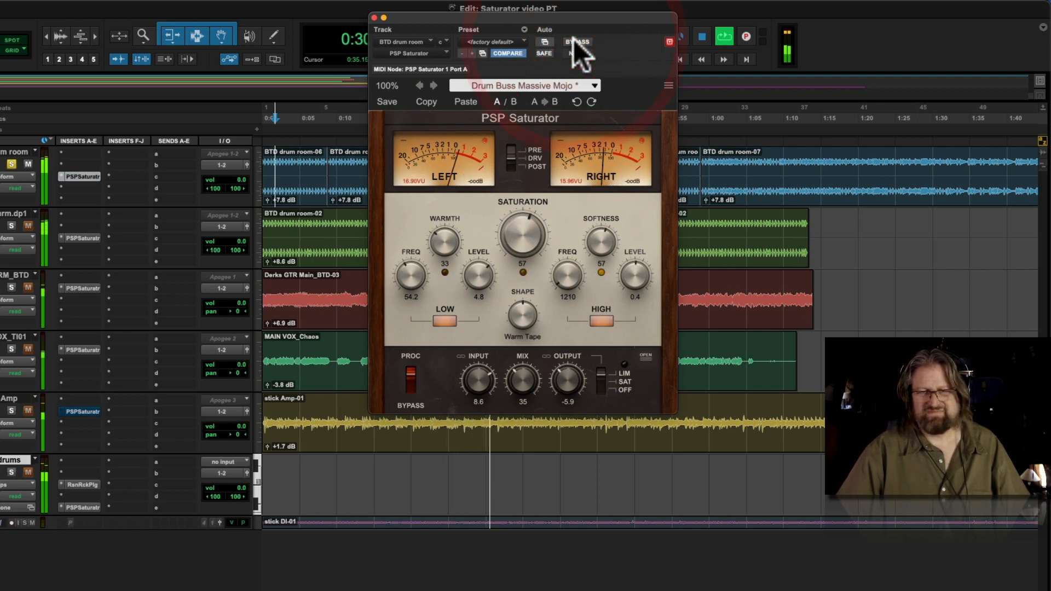
key(space)
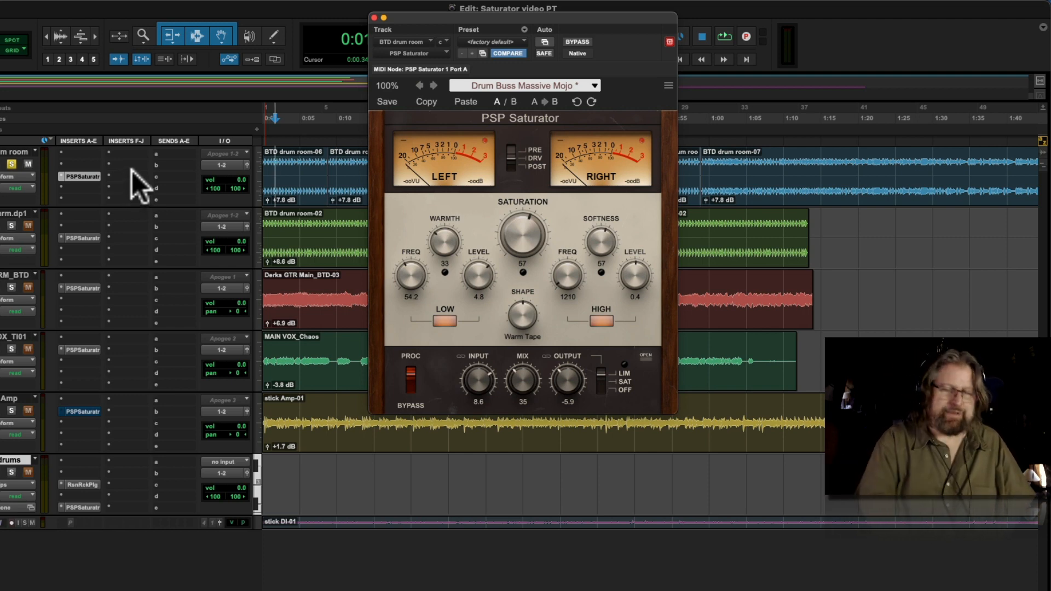
click(604, 238)
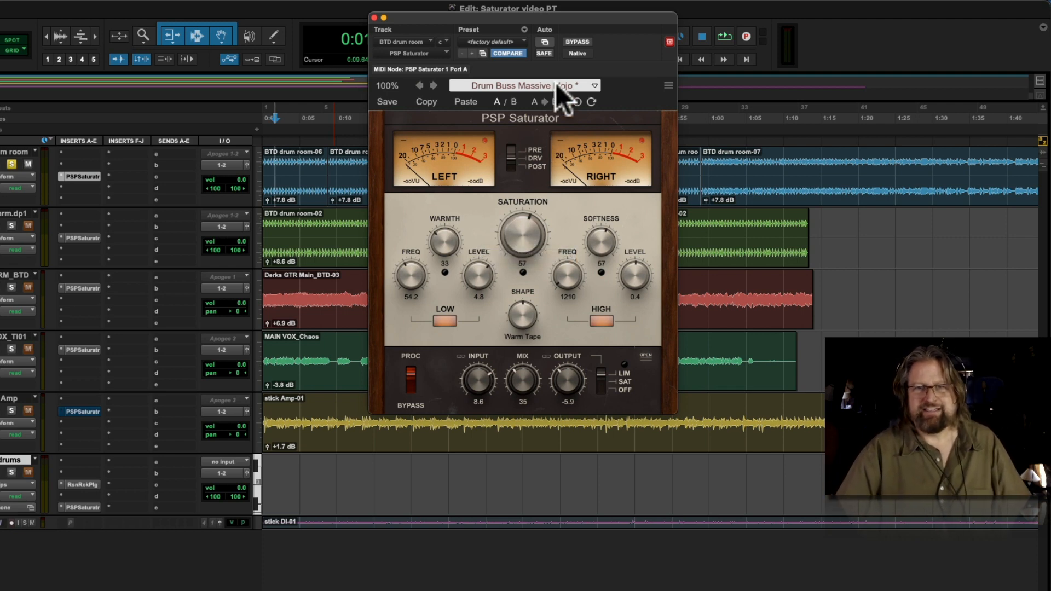
click(374, 17)
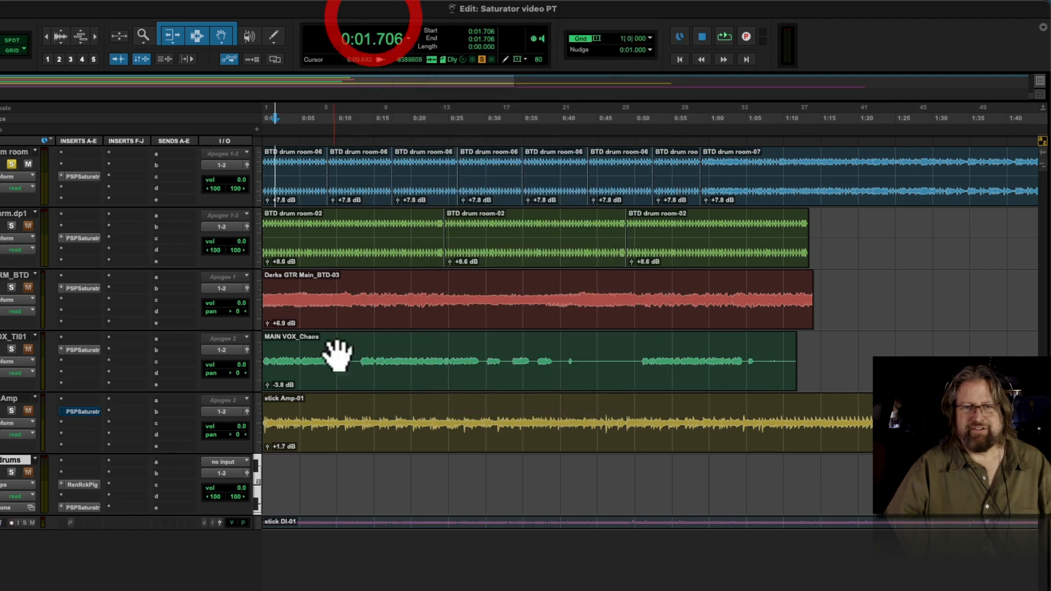
Step: Solo the duplicate drum room track with playback starting near 0:03.6, bypass its saturator, and open the plug-in clear of the track controls
click(289, 229)
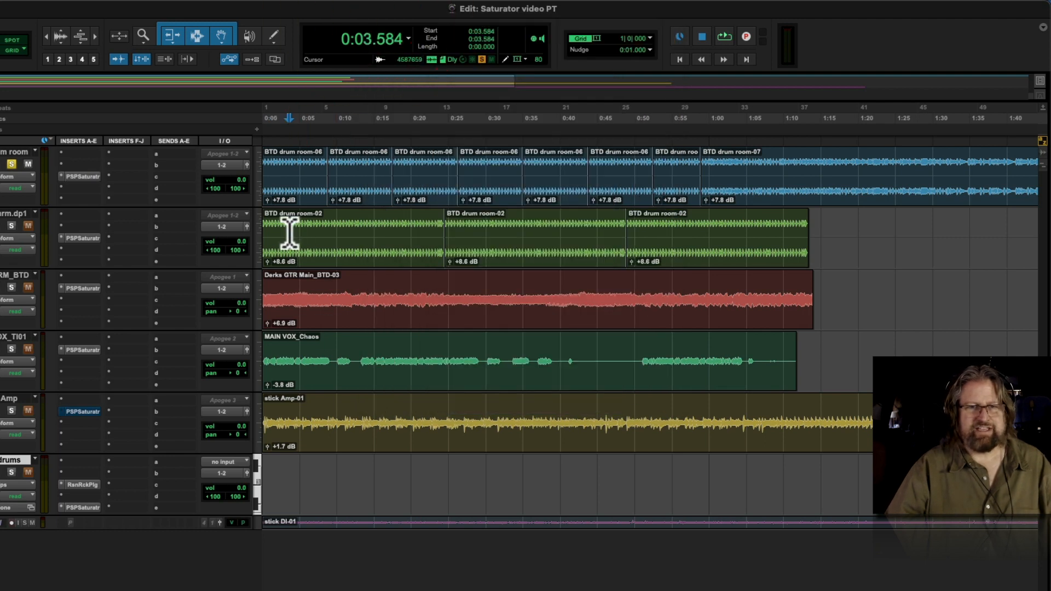
click(11, 226)
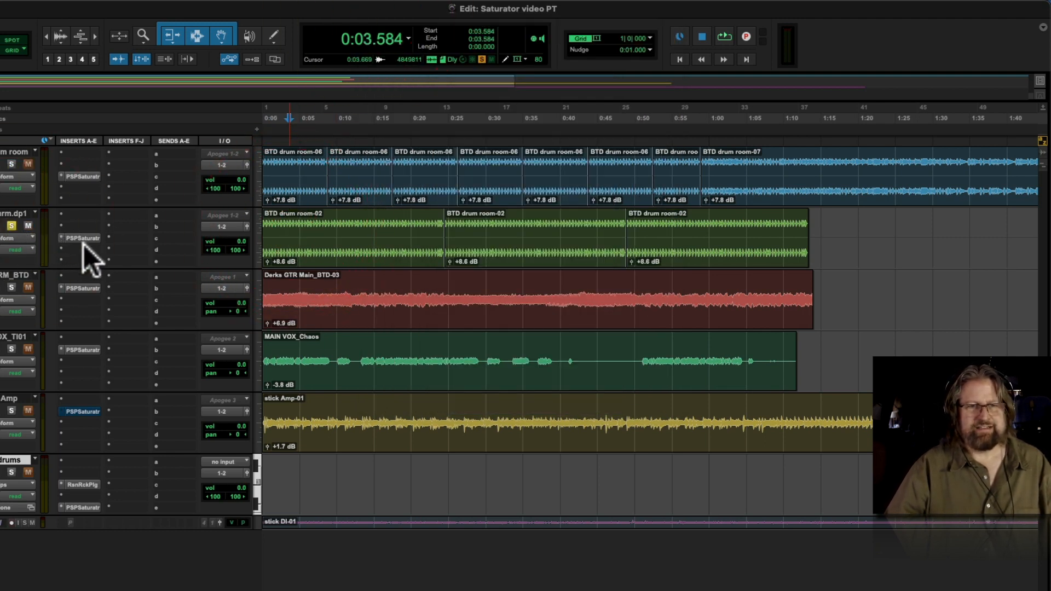
click(78, 237)
key(space)
key(space)
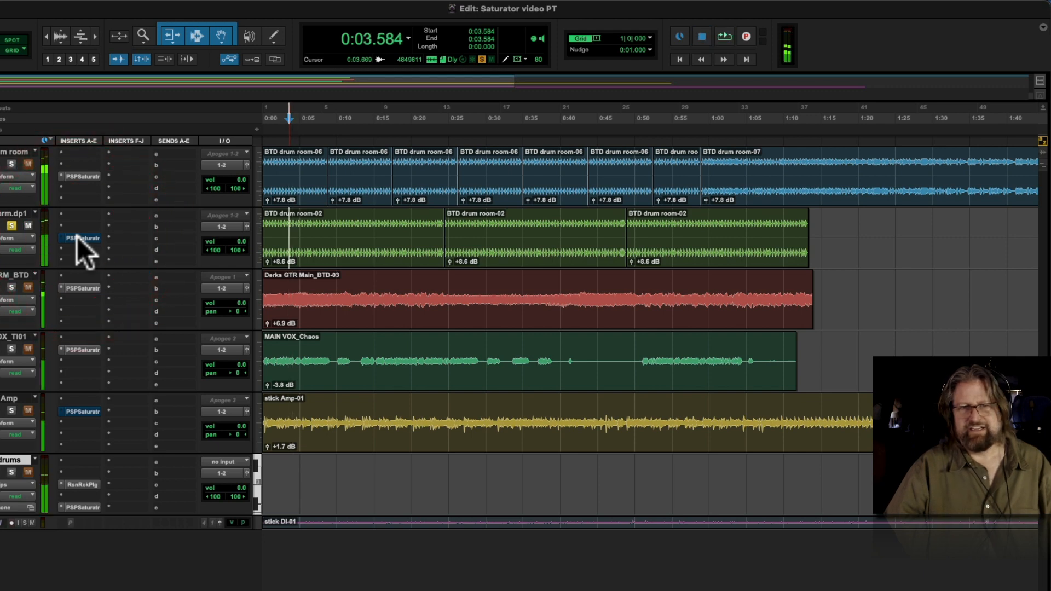
click(77, 237)
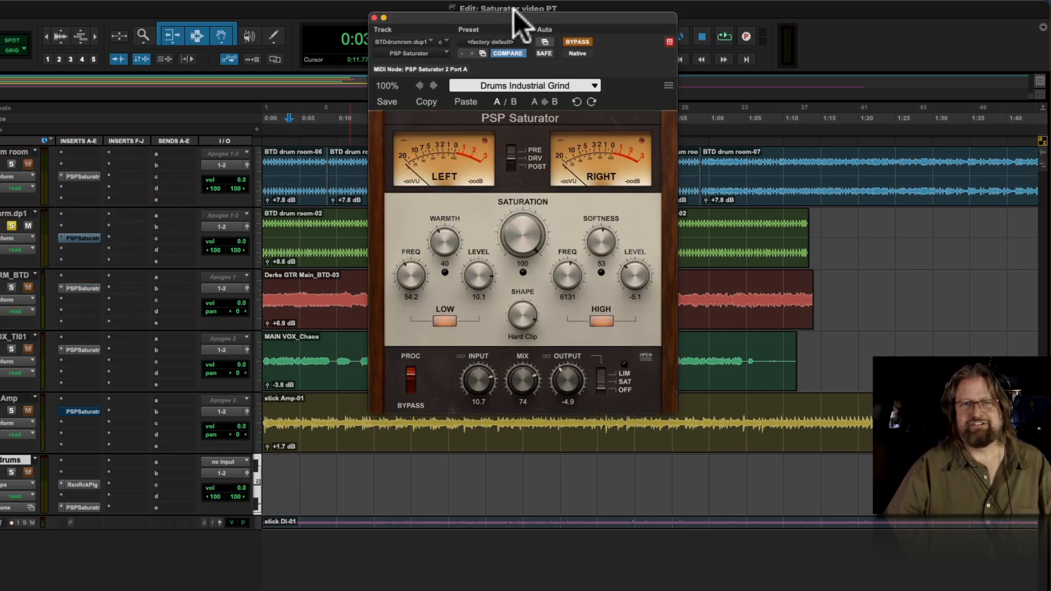
drag(513, 9, 714, 41)
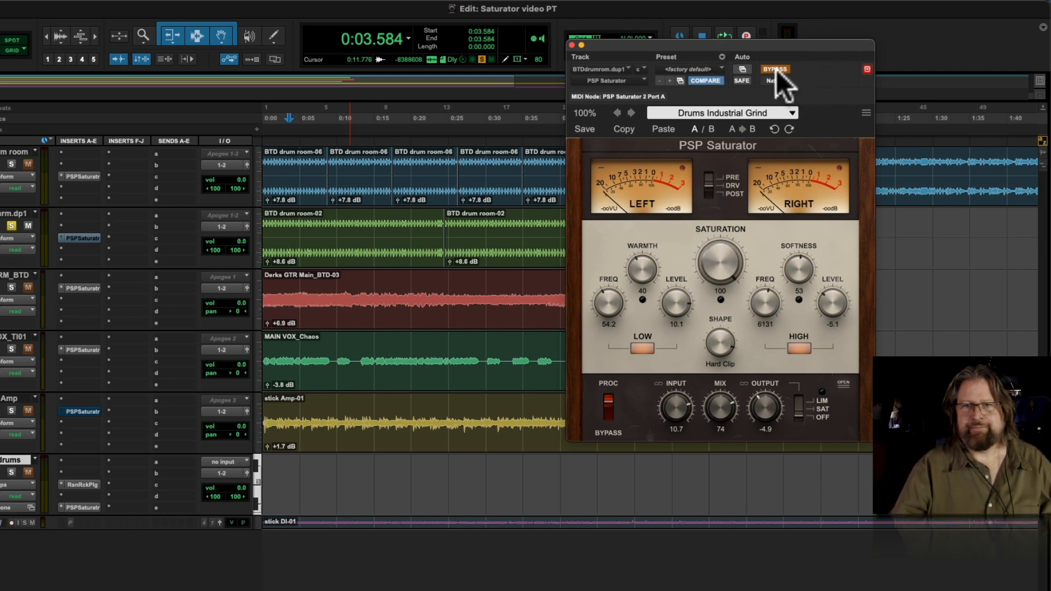
Step: Compare the duplicate drum room track with Drums Industrial Grind bypassed and engaged during playback, then leave it engaged and stop
key(space)
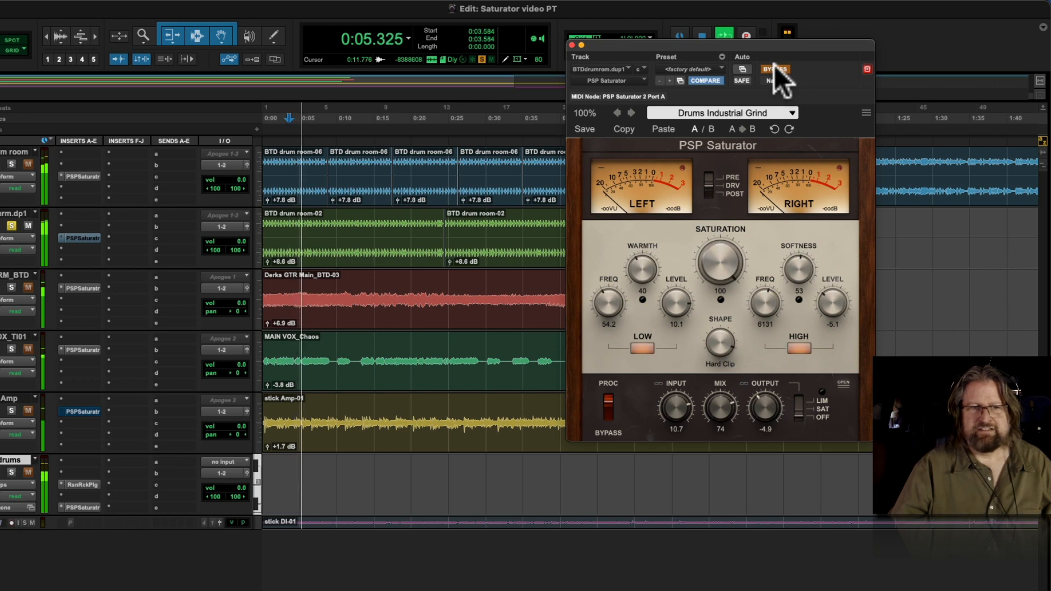
key(space)
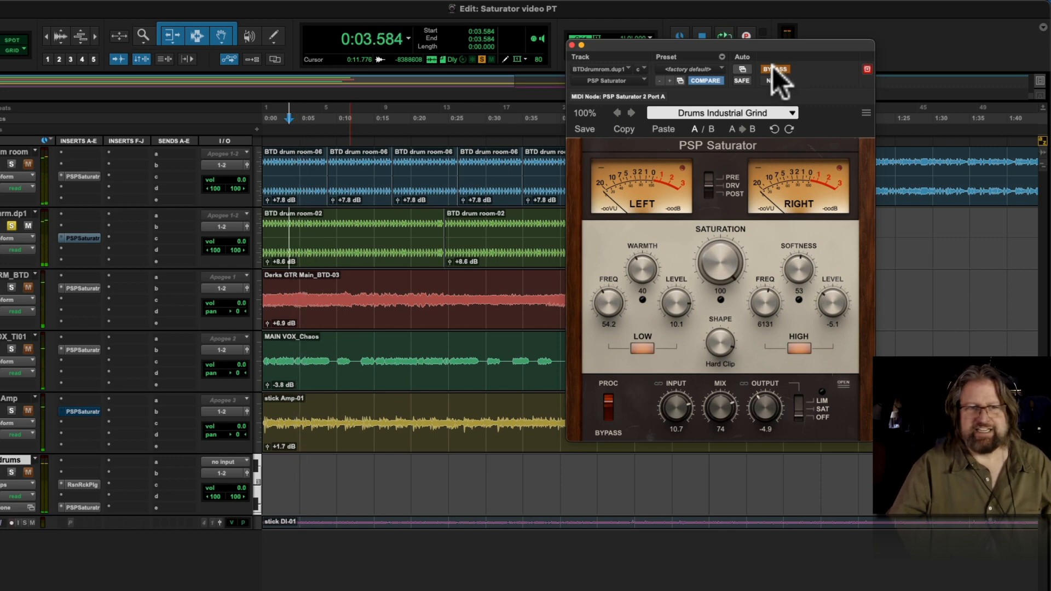
key(space)
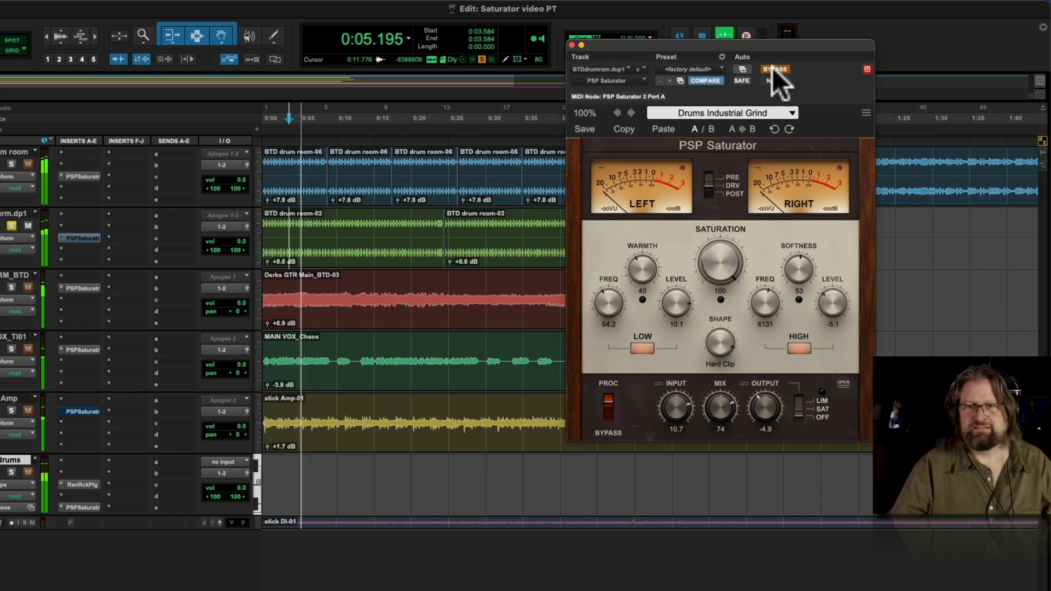
click(772, 69)
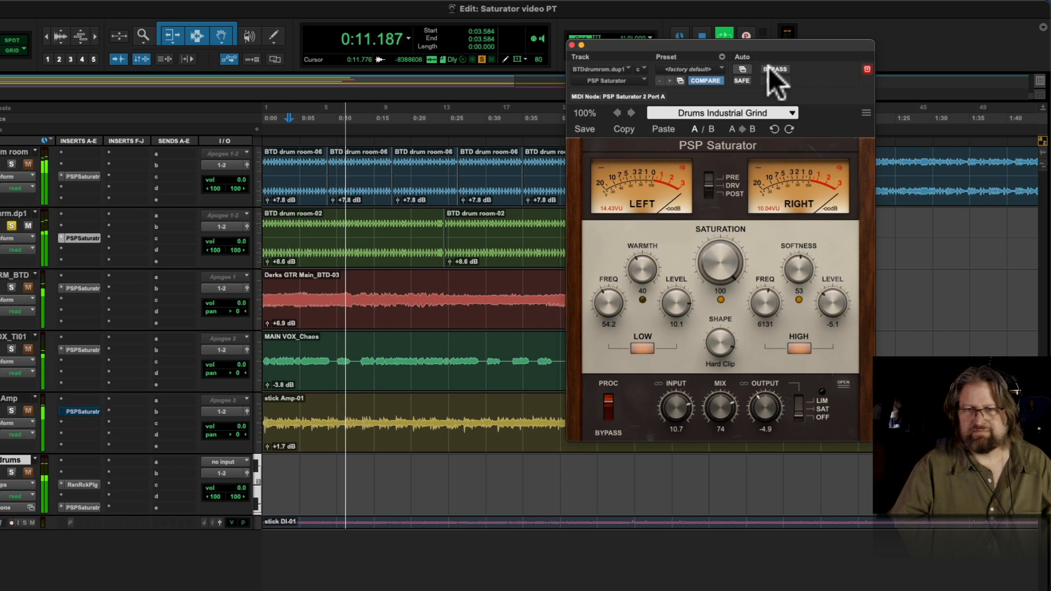
click(773, 69)
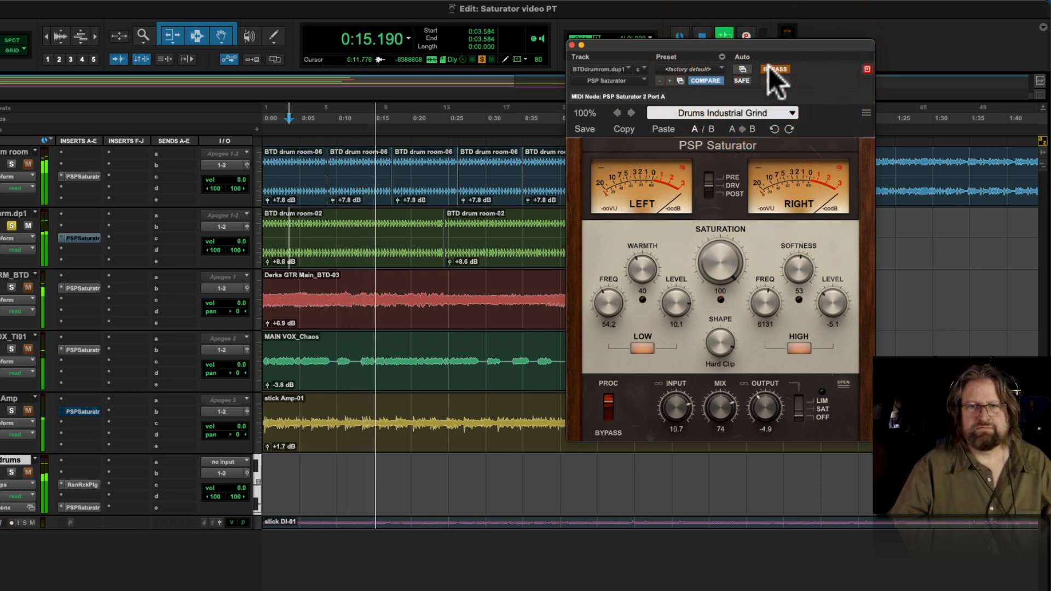
click(769, 68)
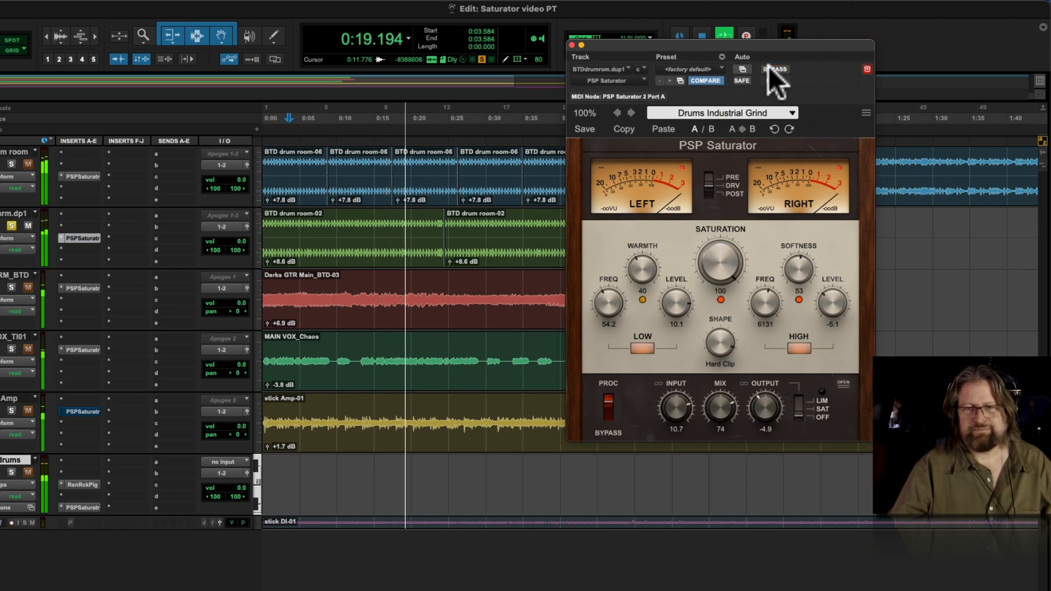
key(space)
Step: Solo the main vocal track, open its saturator with the vox punk attitude preset, and raise Softness to 79
click(282, 350)
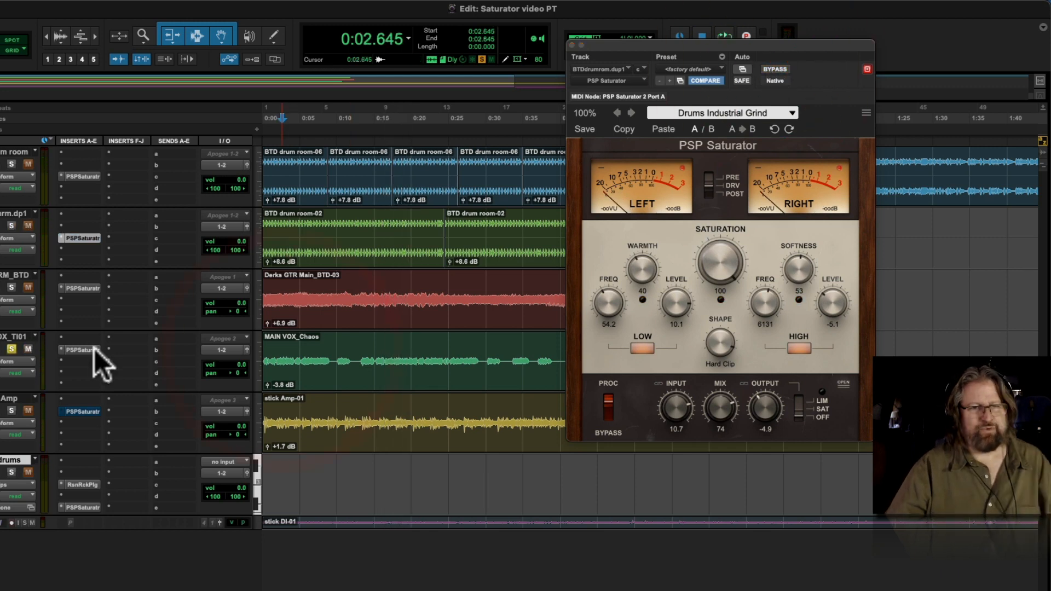
click(81, 349)
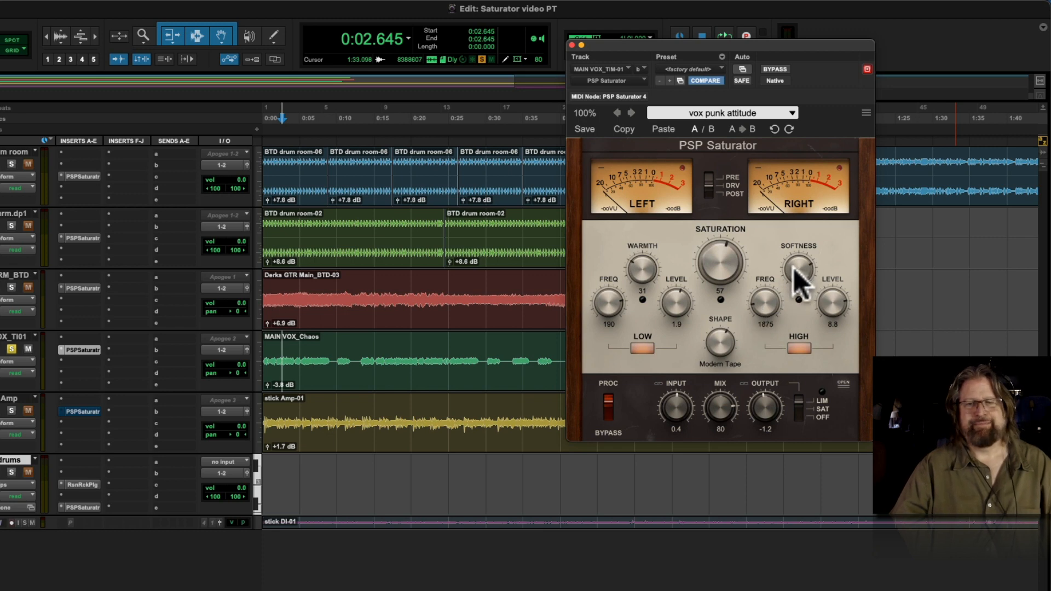
mouse_move(793, 277)
mouse_down()
mouse_move(801, 282)
mouse_move(796, 264)
mouse_up()
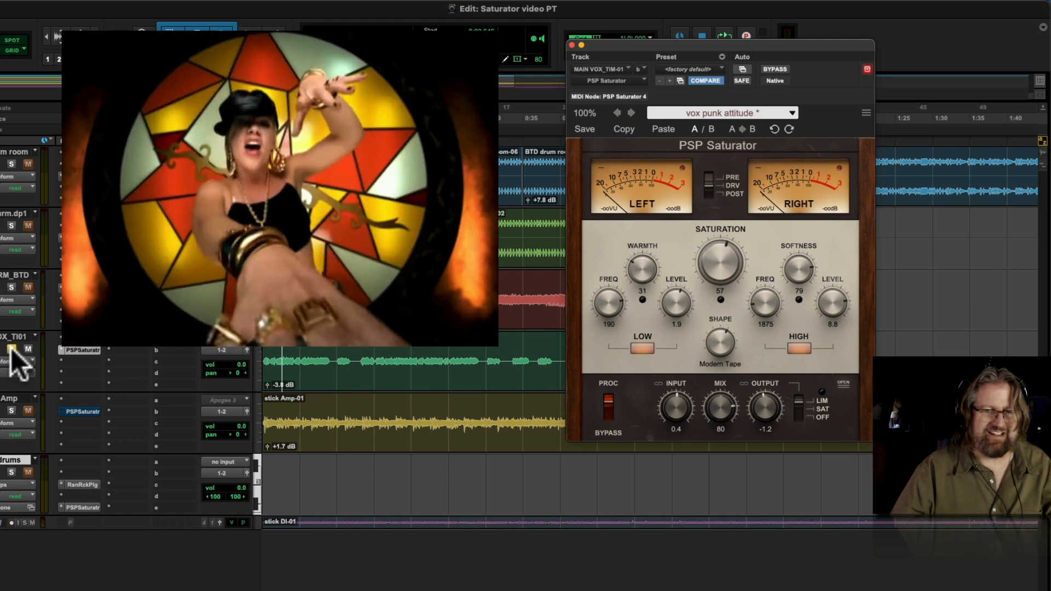
Step: Compare the main vocal with its saturator bypassed and engaged during playback from 0:02.645, then leave it bypassed and stop
click(773, 66)
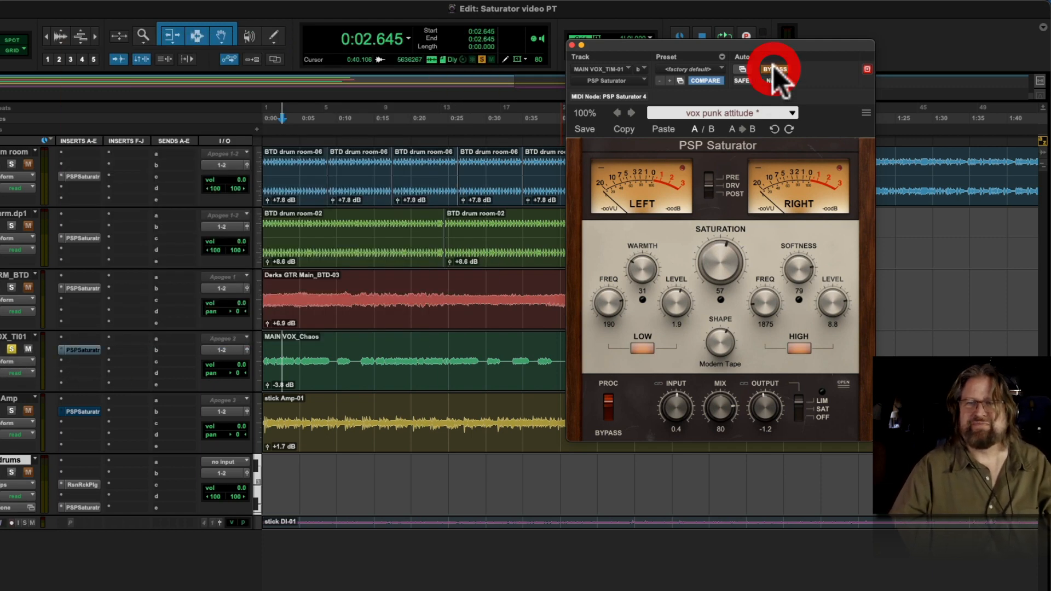
key(space)
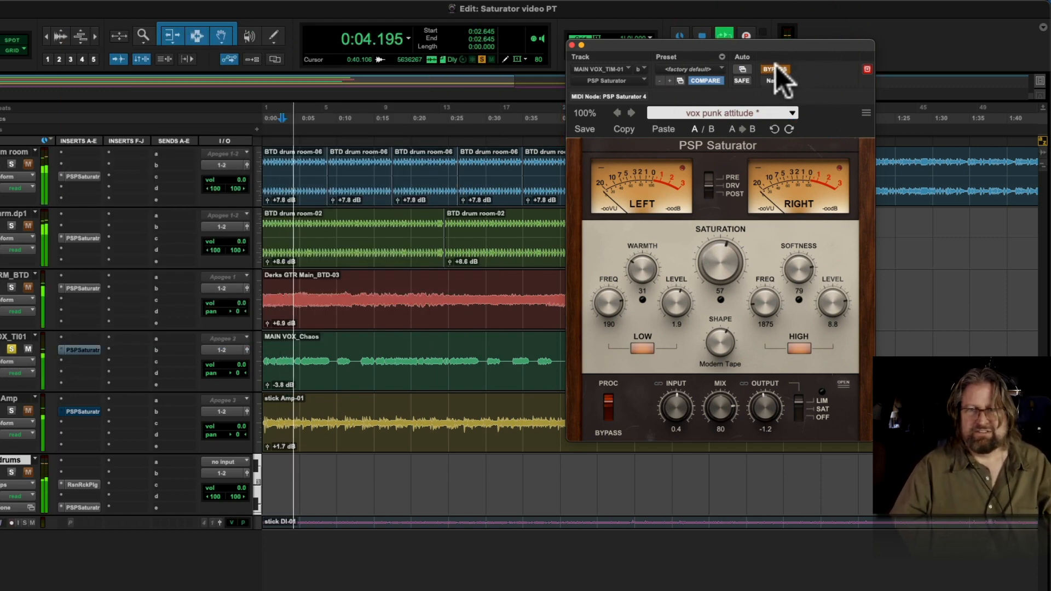
click(776, 66)
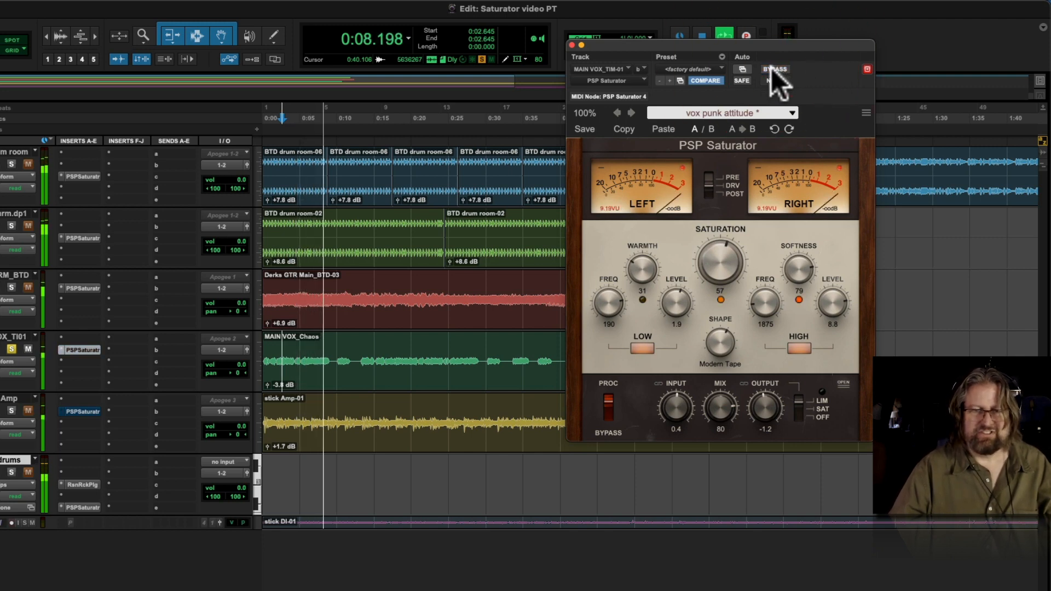
click(771, 68)
key(space)
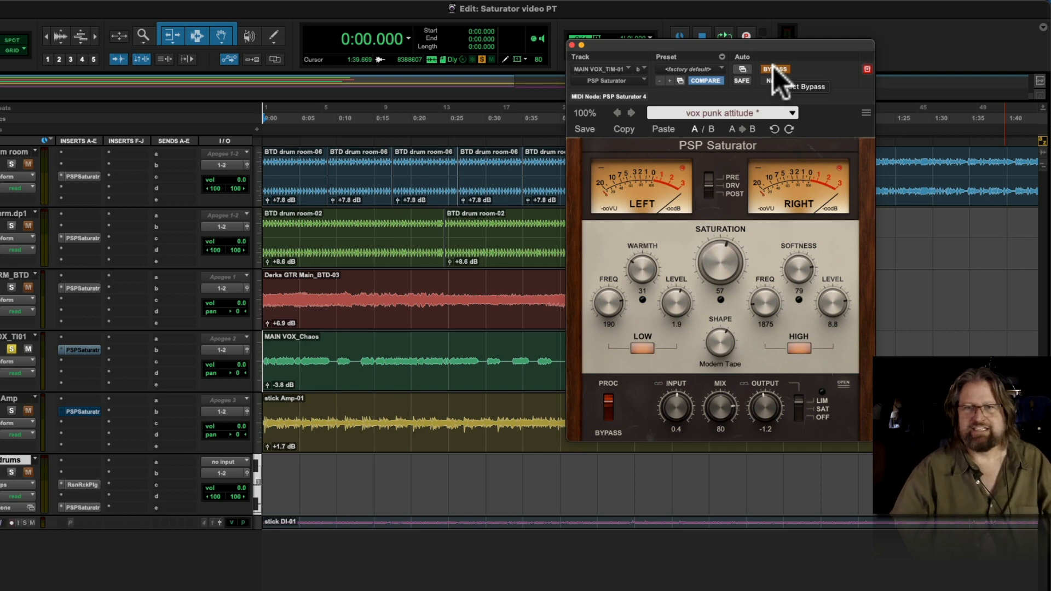
Step: Play the main vocal from the session start, switch its saturator between bypassed and engaged, and stop with it engaged
key(space)
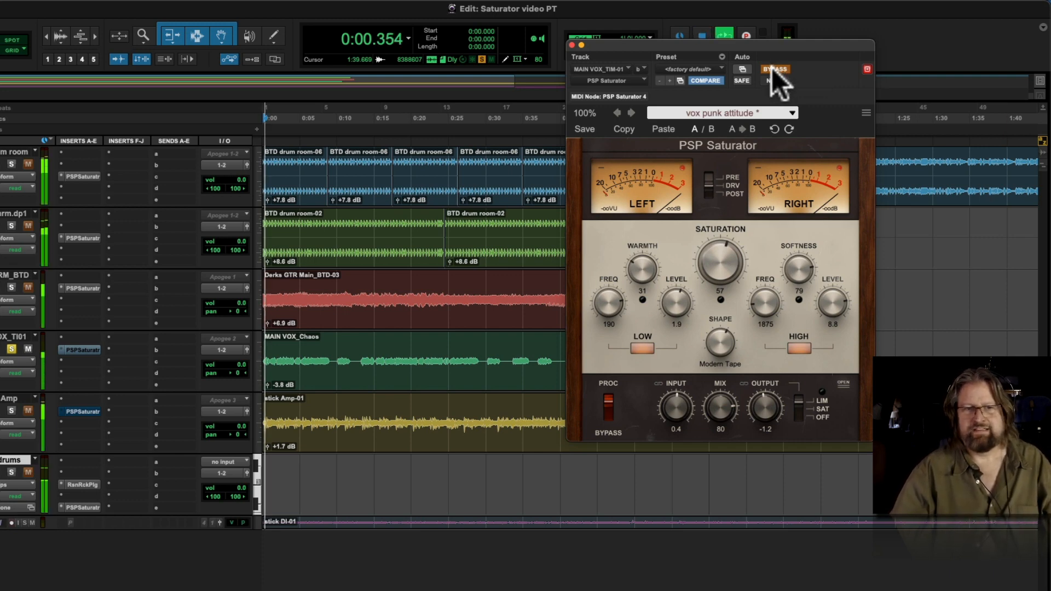
click(774, 69)
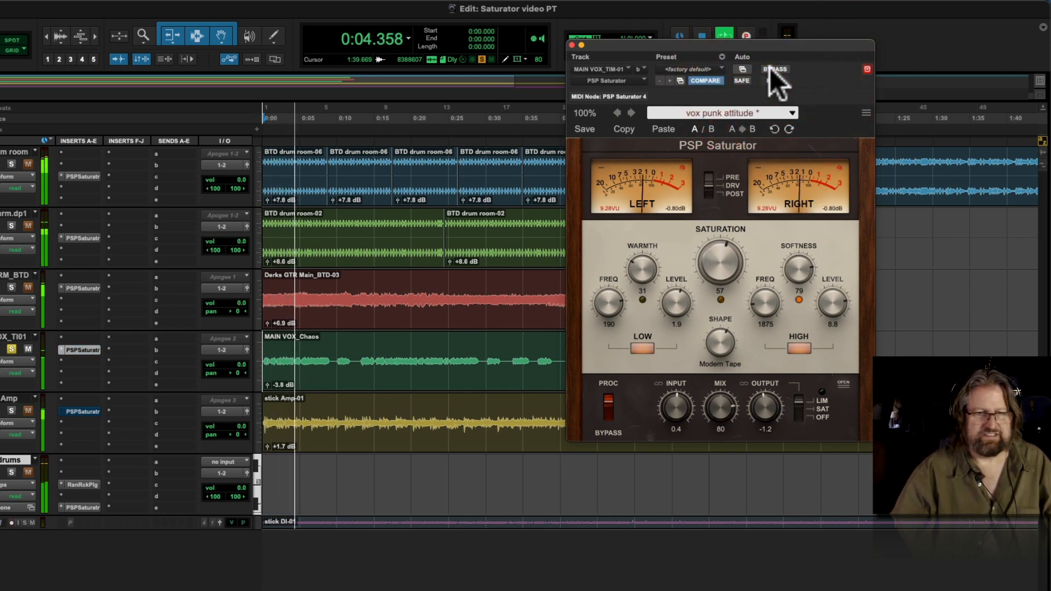
click(773, 68)
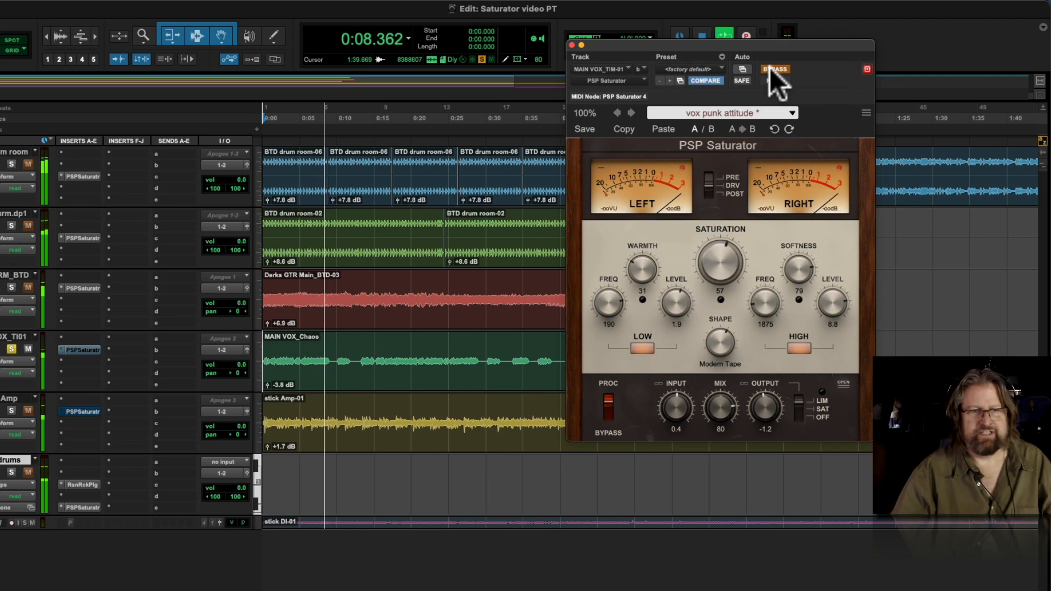
click(773, 69)
key(space)
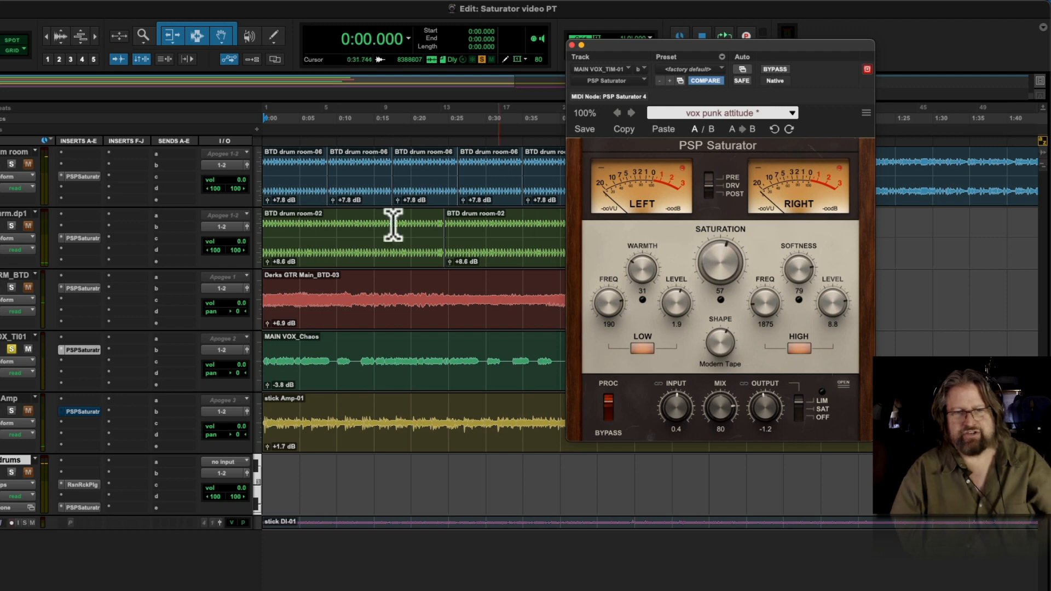
Step: Set the main vocal track height to jumbo and replay it from bypassed to engaged saturation, stopping with the saturator engaged
click(259, 362)
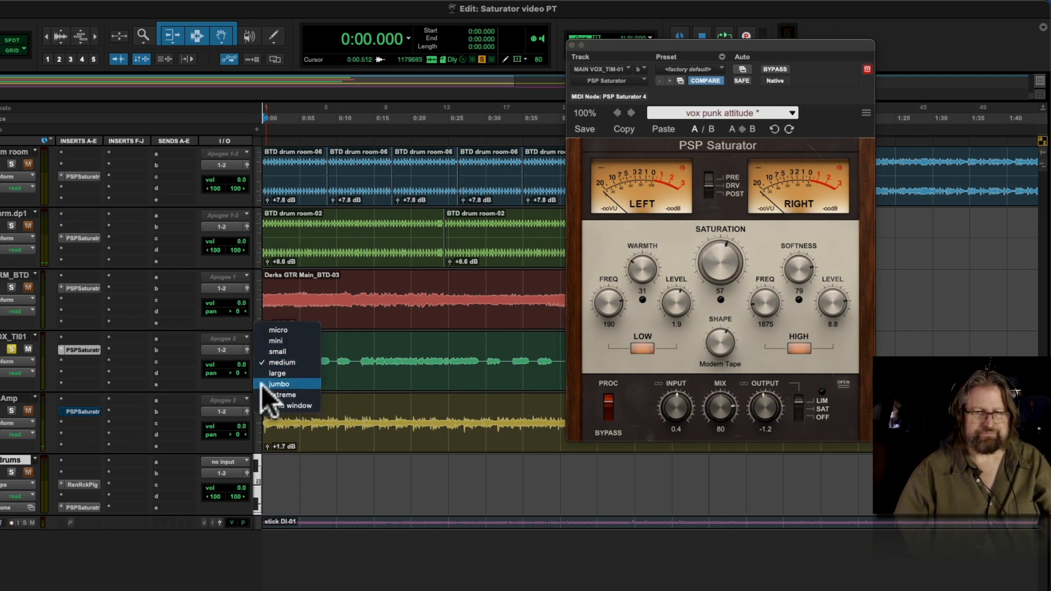
click(261, 385)
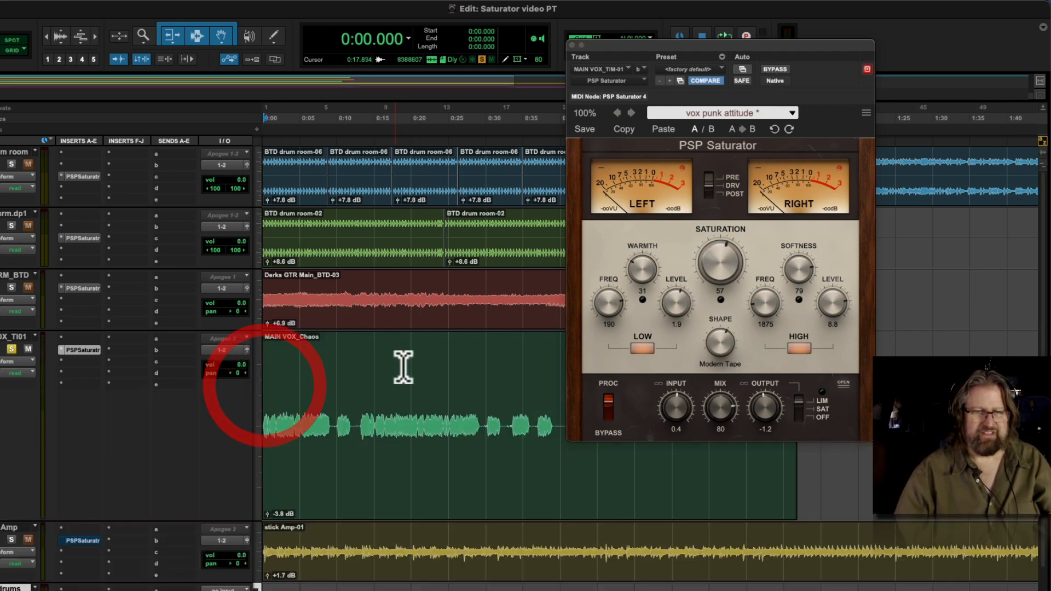
click(770, 65)
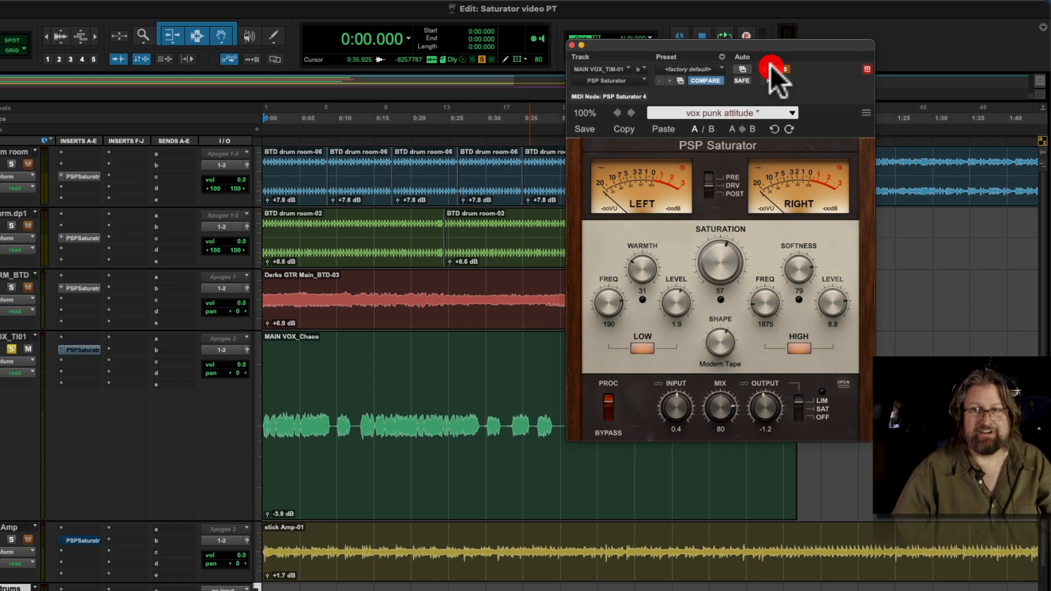
key(space)
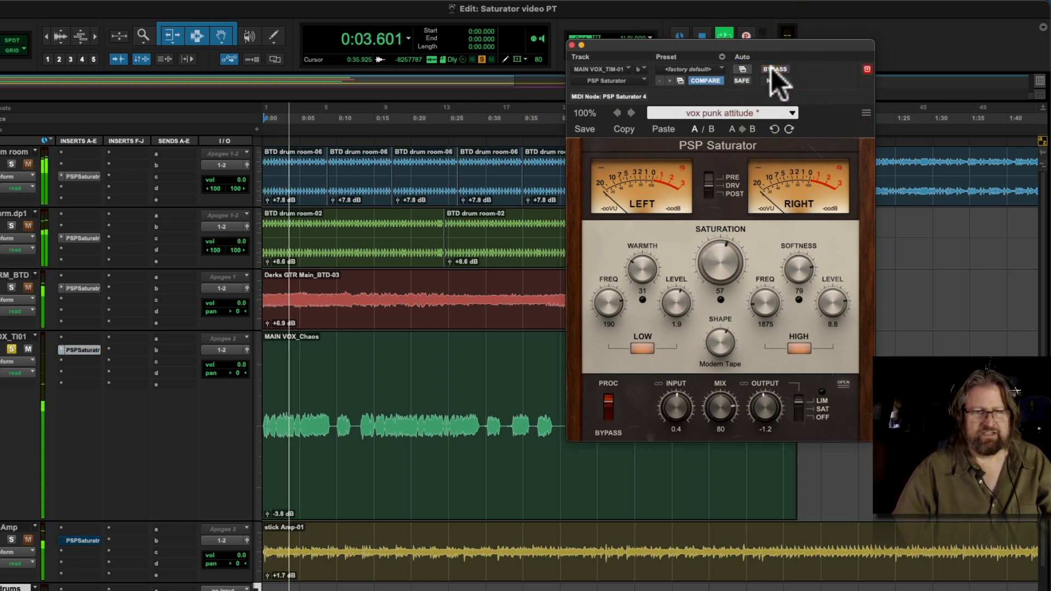
click(771, 68)
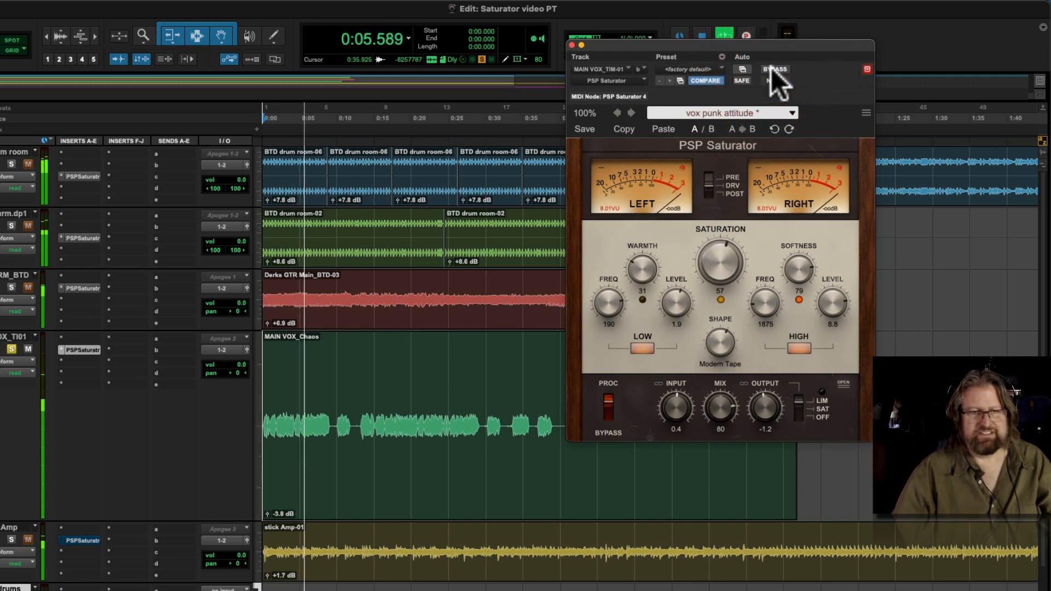
key(space)
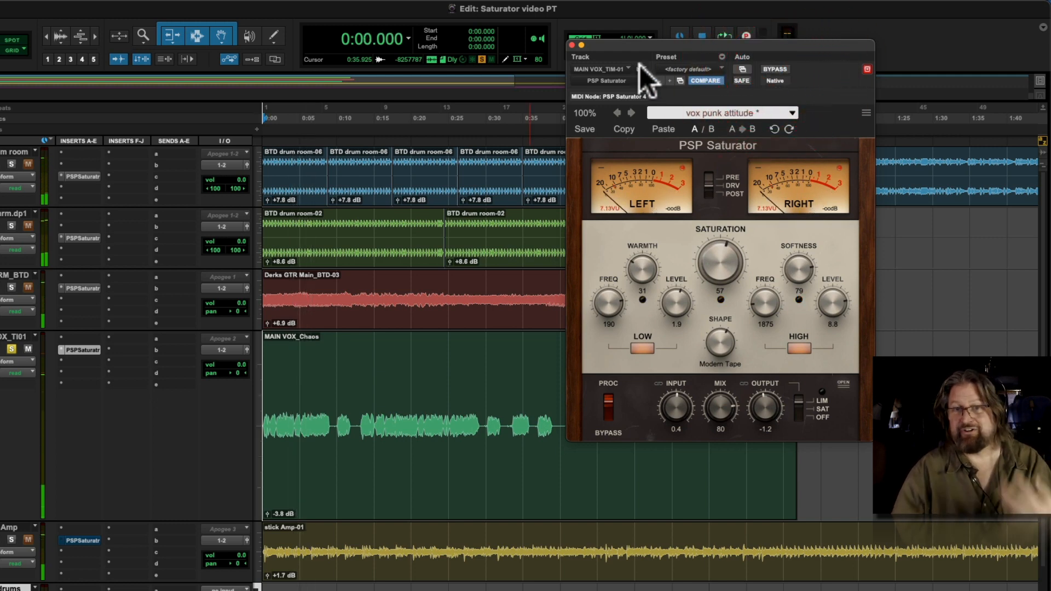